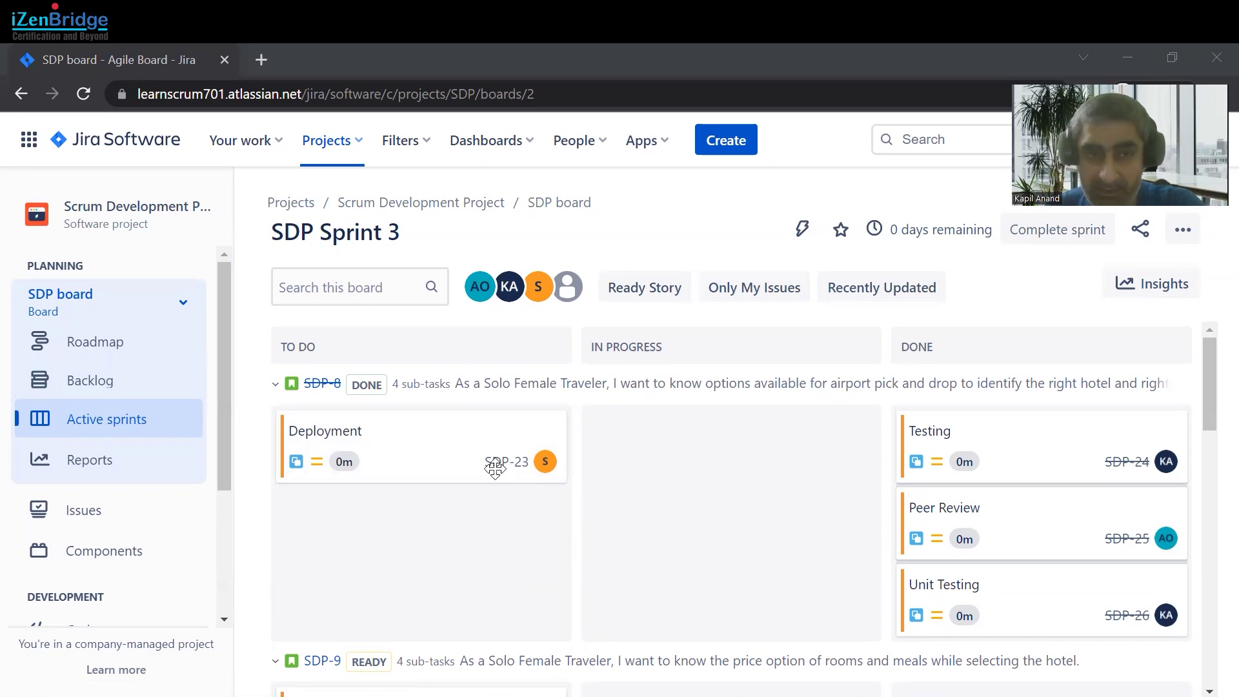
- Go to Advanced issue search from the Filters menu
left_click(427, 141)
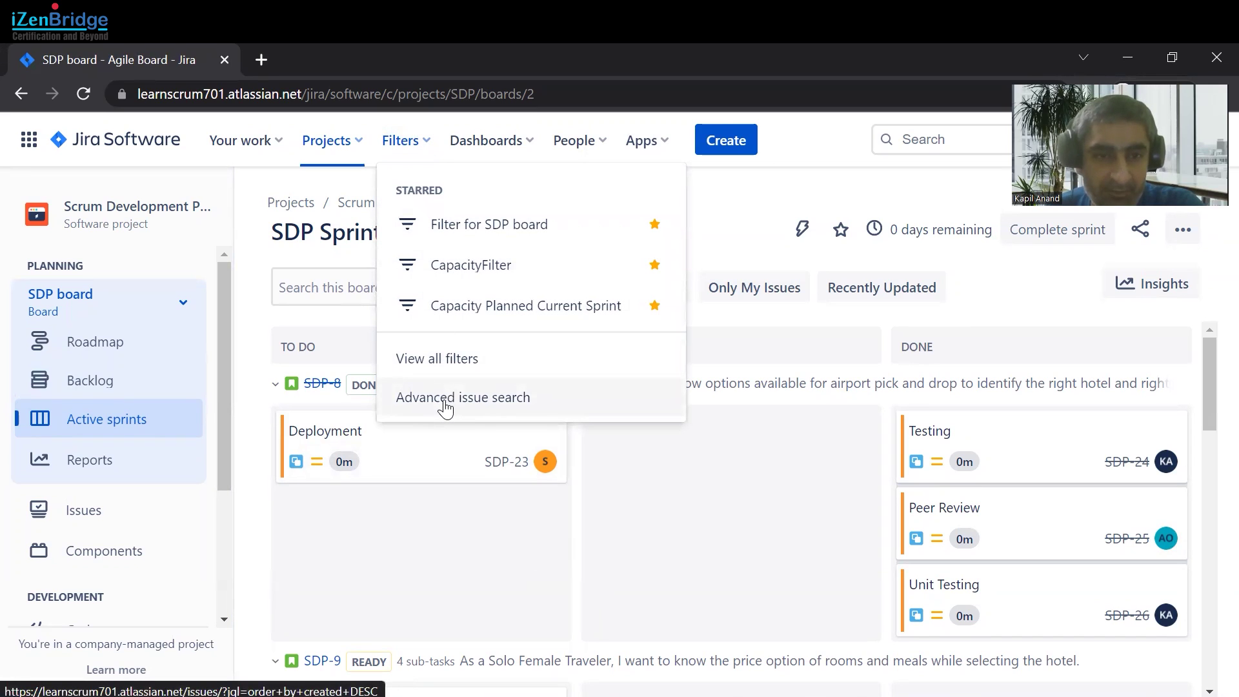
left_click(445, 407)
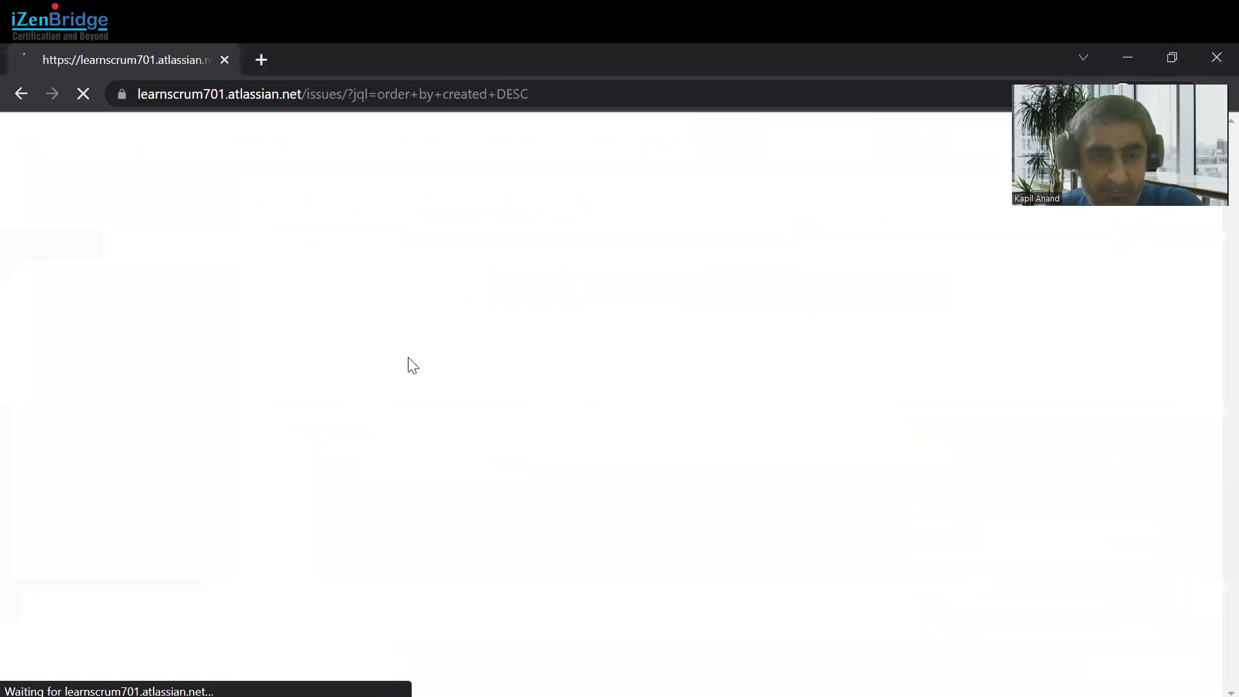
key("ctrl+plus")
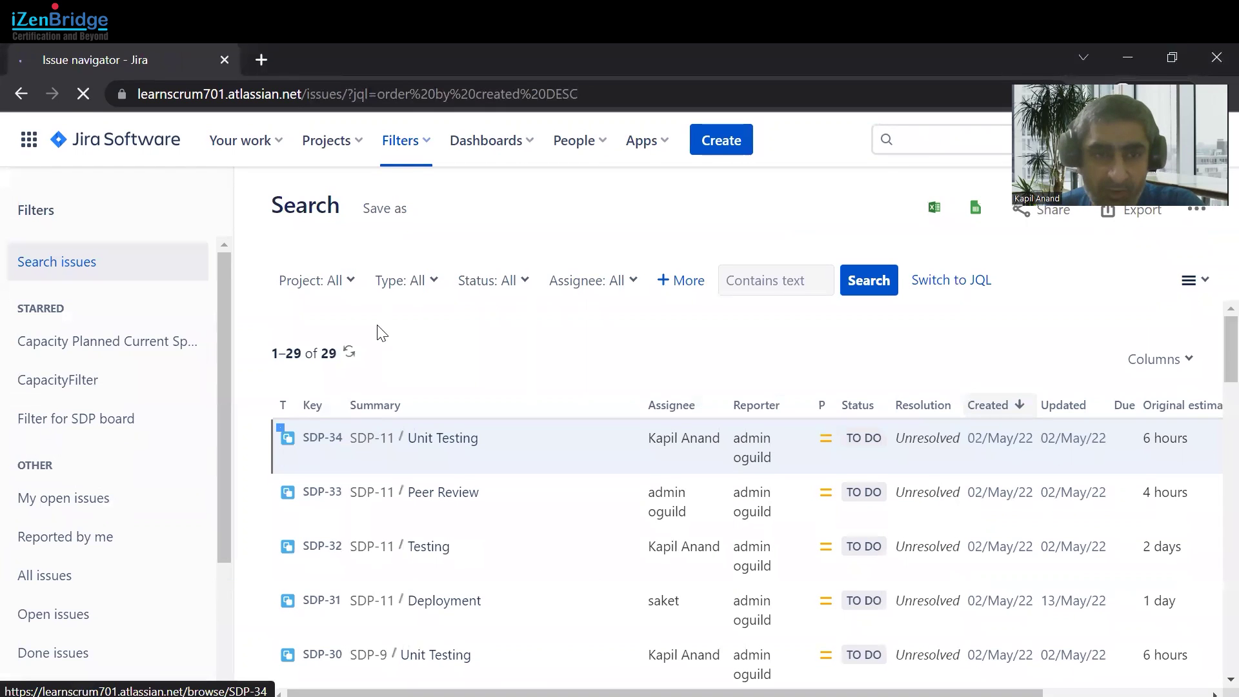
- Filter the search to Scrum Development Project and issue type Story
left_click(352, 291)
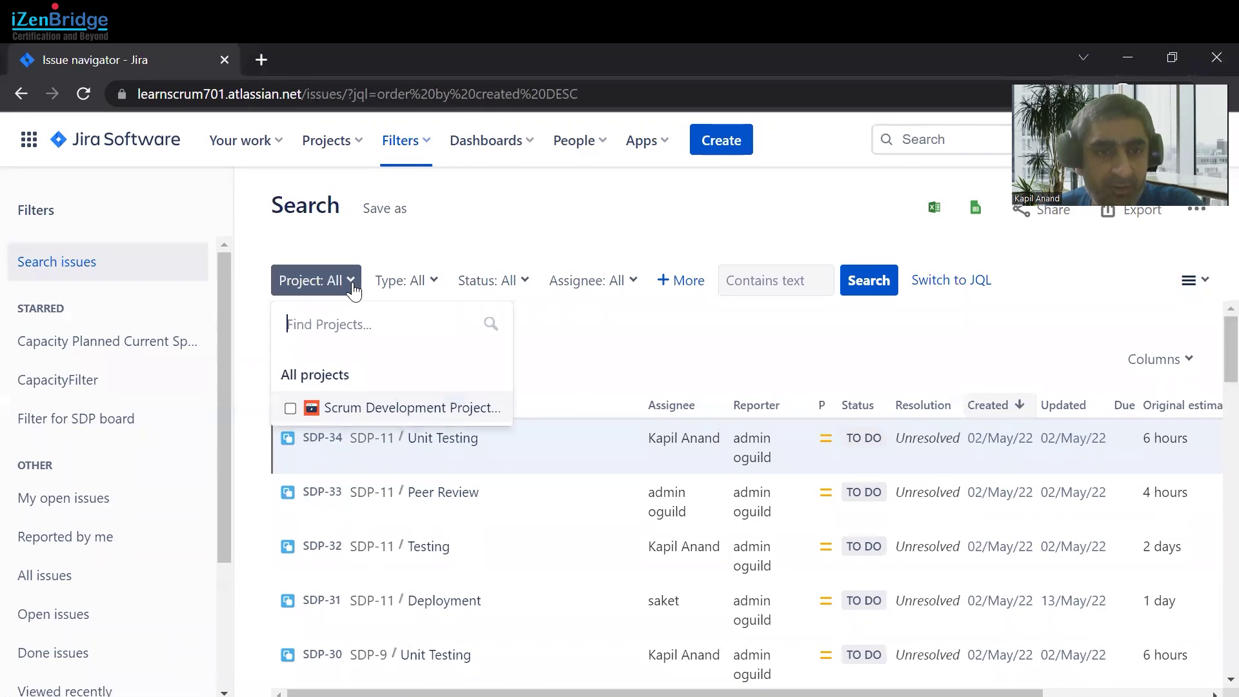
left_click(293, 410)
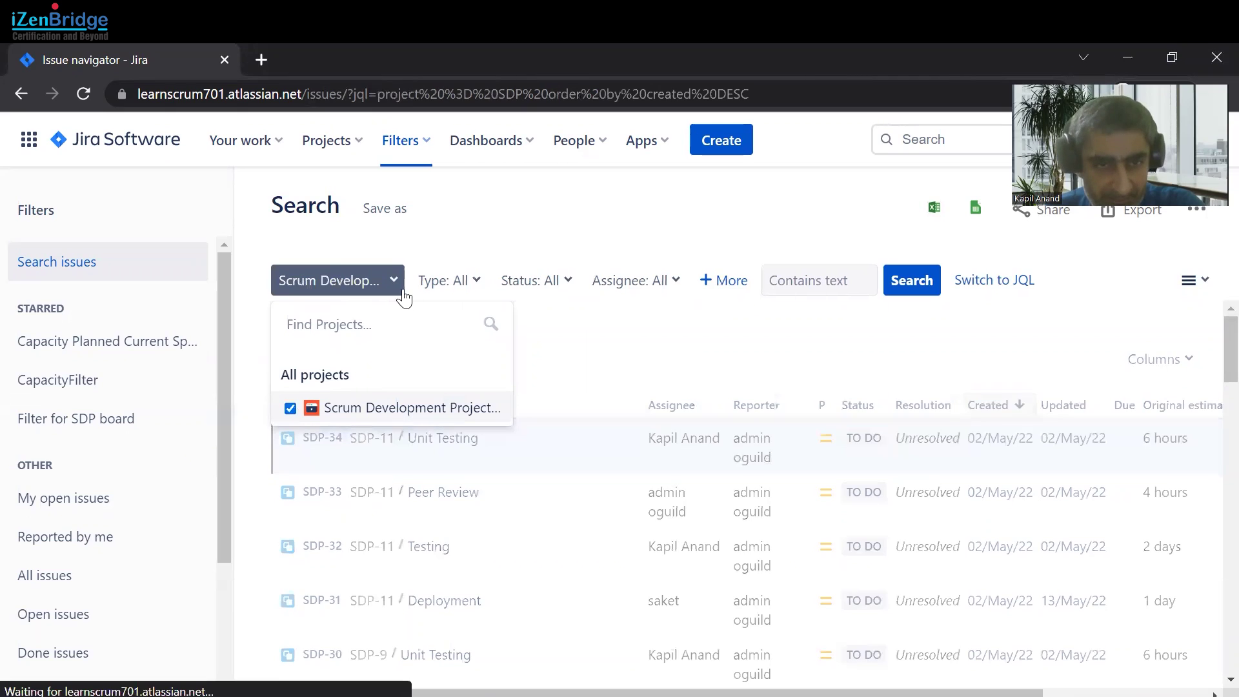
left_click(476, 283)
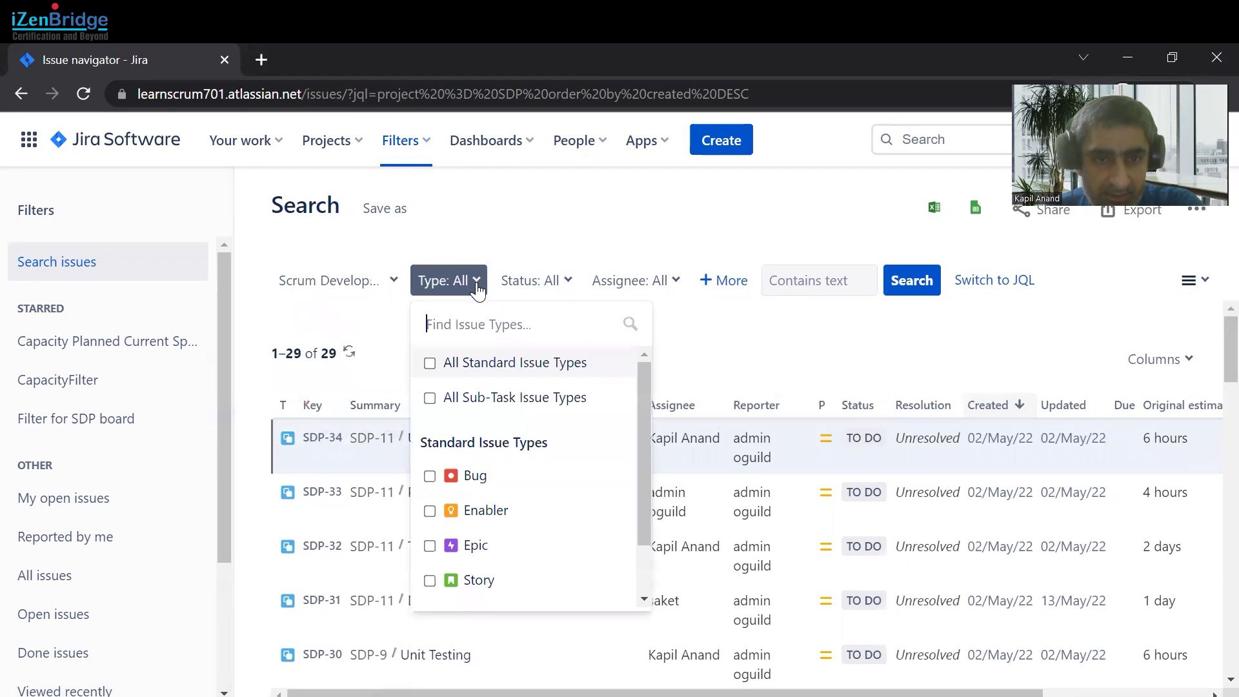
left_click(445, 580)
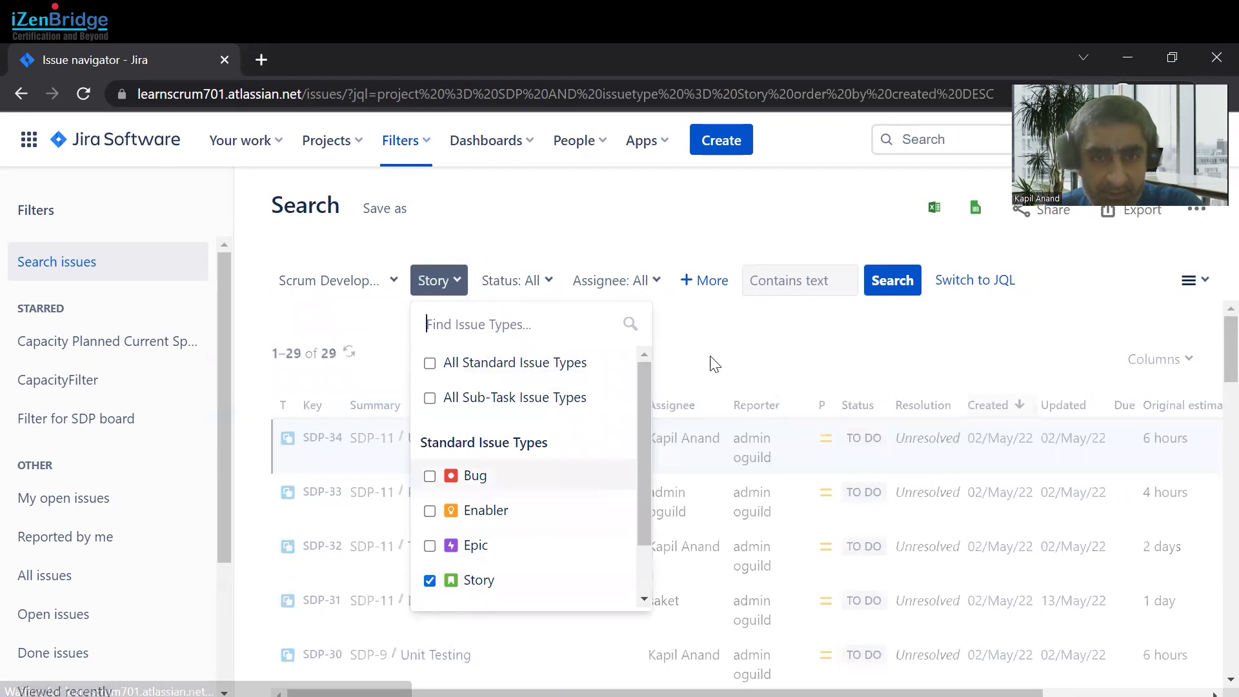
left_click(729, 351)
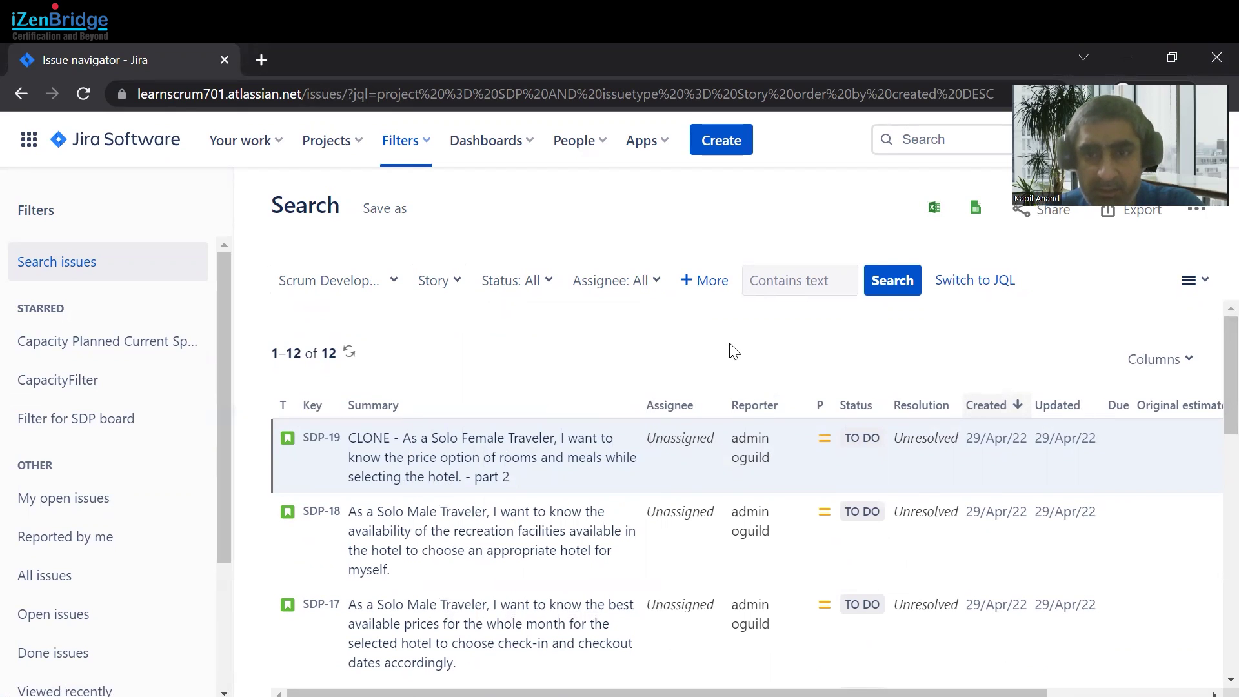
scroll(735, 339, "down", 2)
scroll(697, 398, "down", 2)
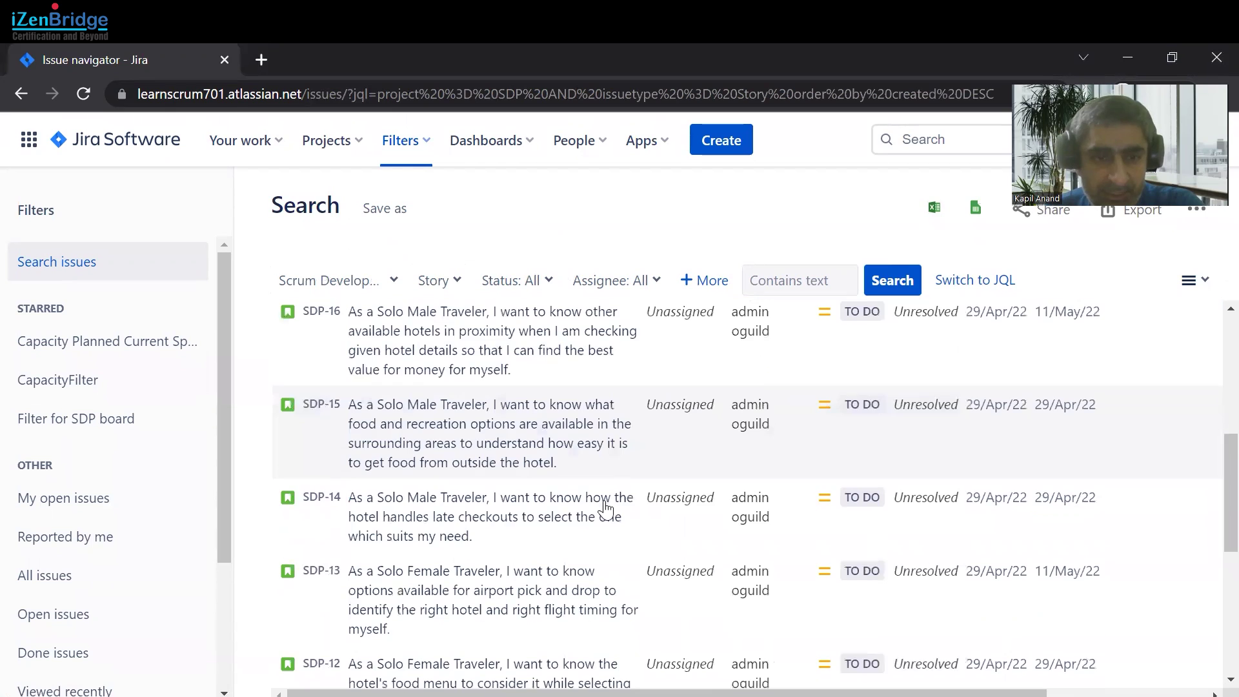
scroll(604, 505, "down", 5)
scroll(614, 553, "up", 8)
scroll(581, 465, "up", 3)
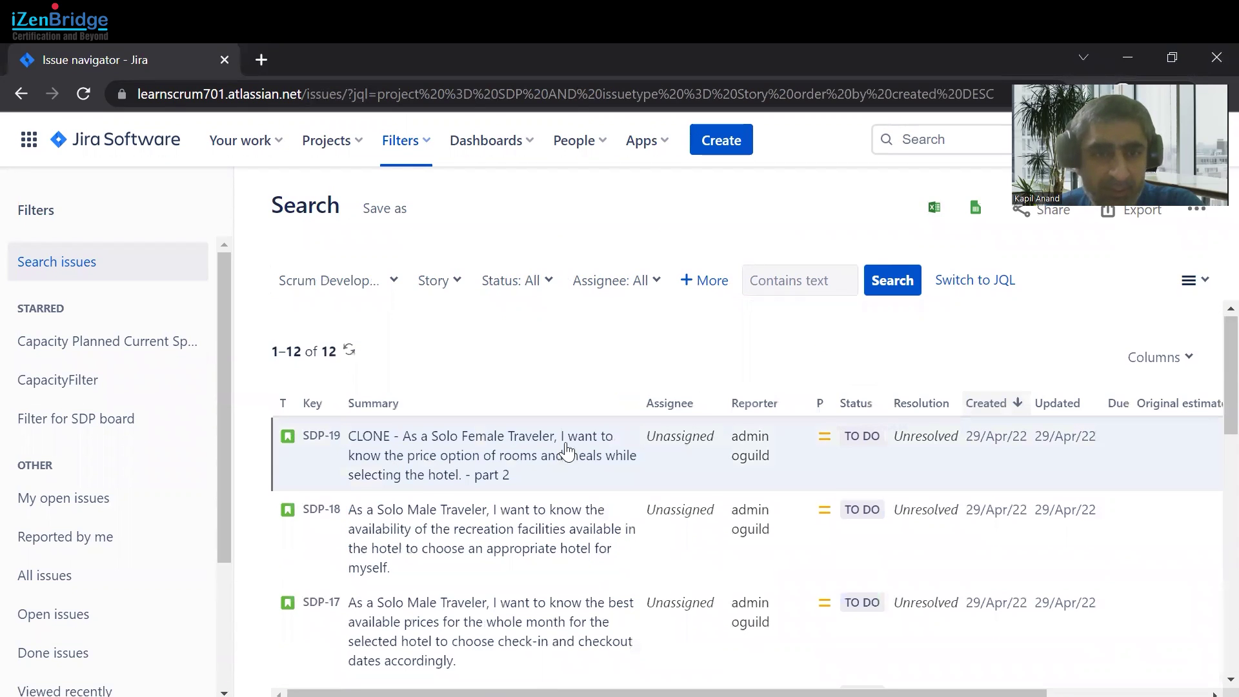
- Limit Status to In Progress, Ready and To Do, listing 11 issues
left_click(552, 281)
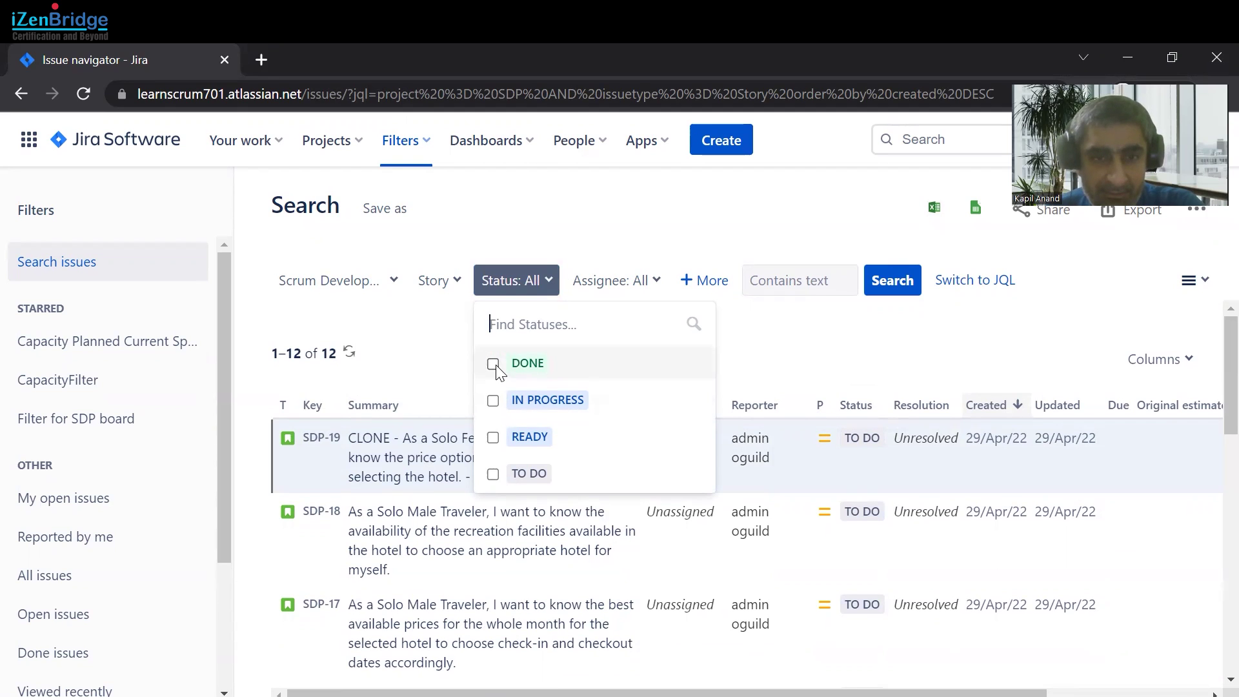
left_click(492, 400)
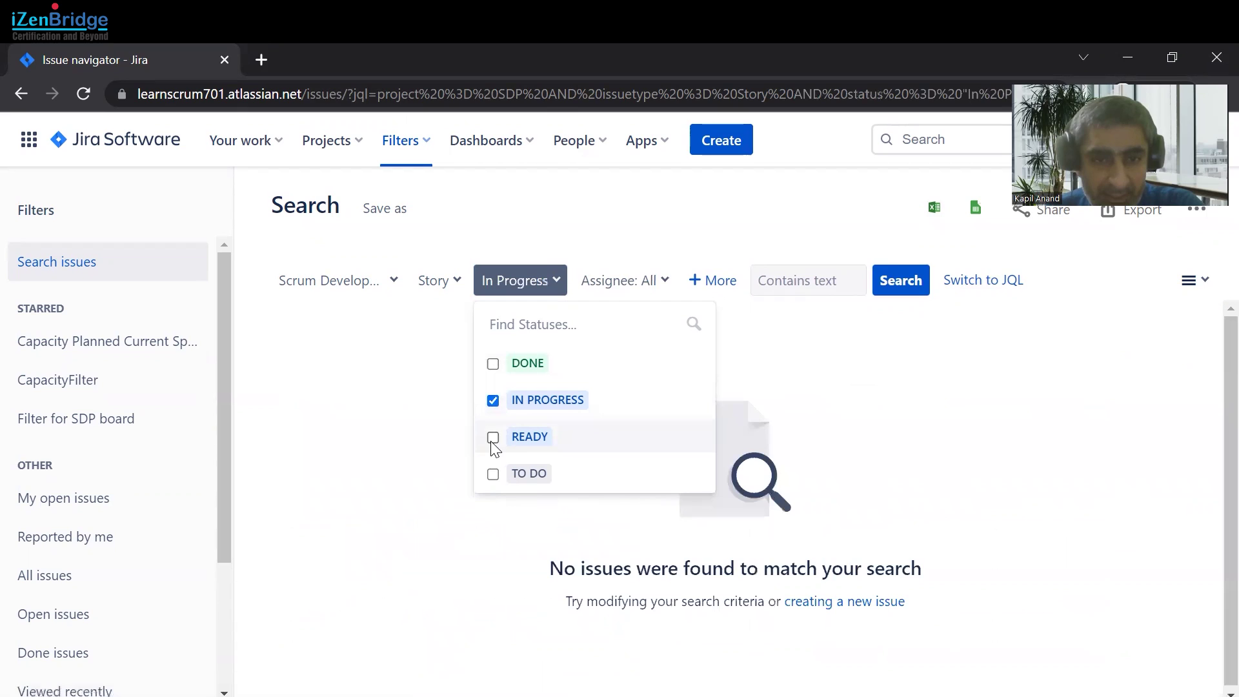
left_click(492, 438)
left_click(493, 475)
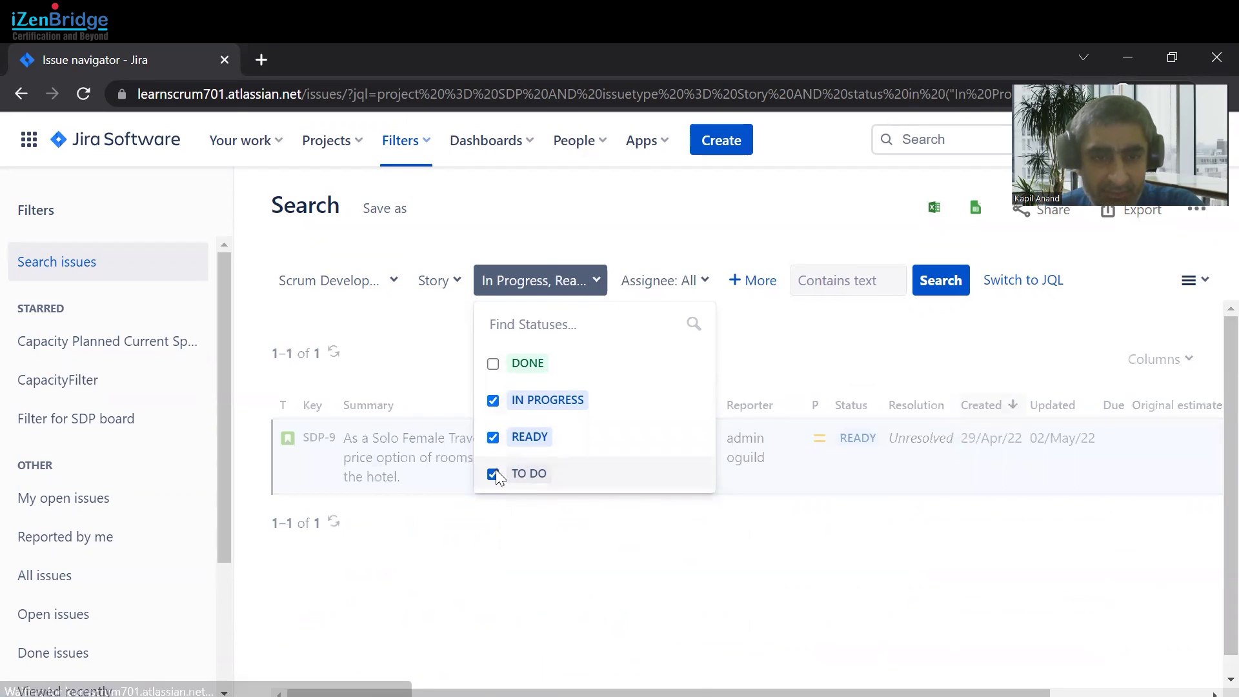
left_click(788, 334)
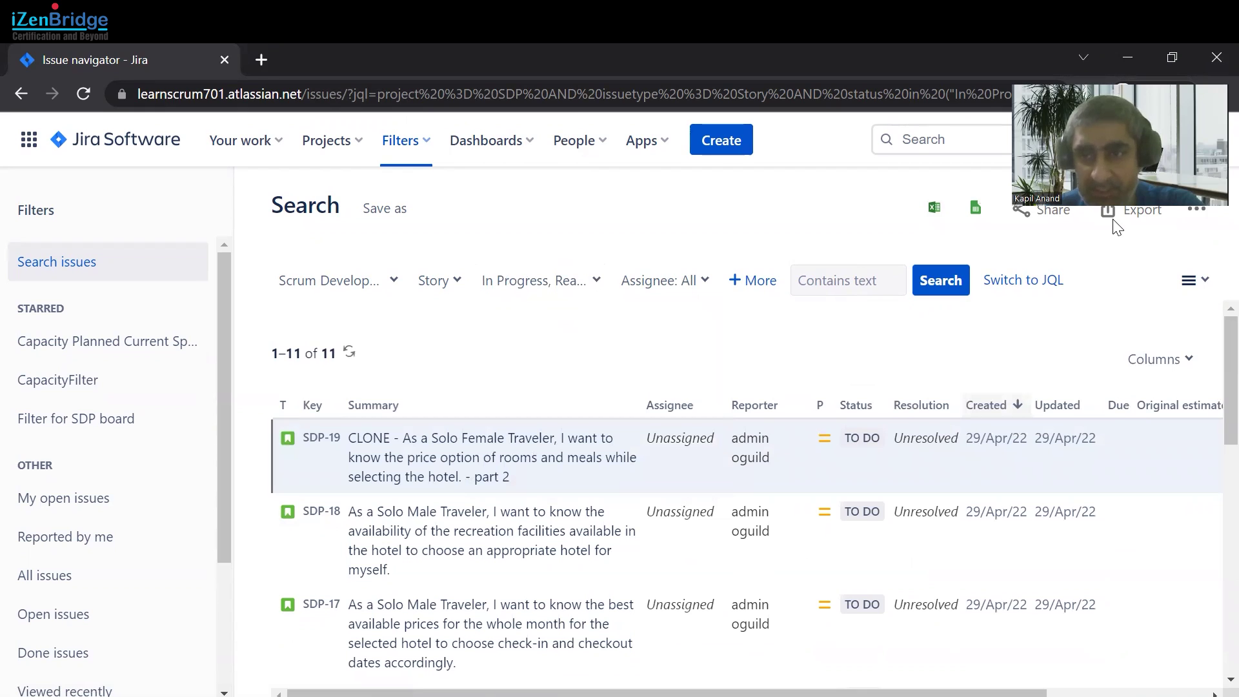
- Bulk change all 11 issues, select every issue on Step 1 and continue
left_click(1198, 212)
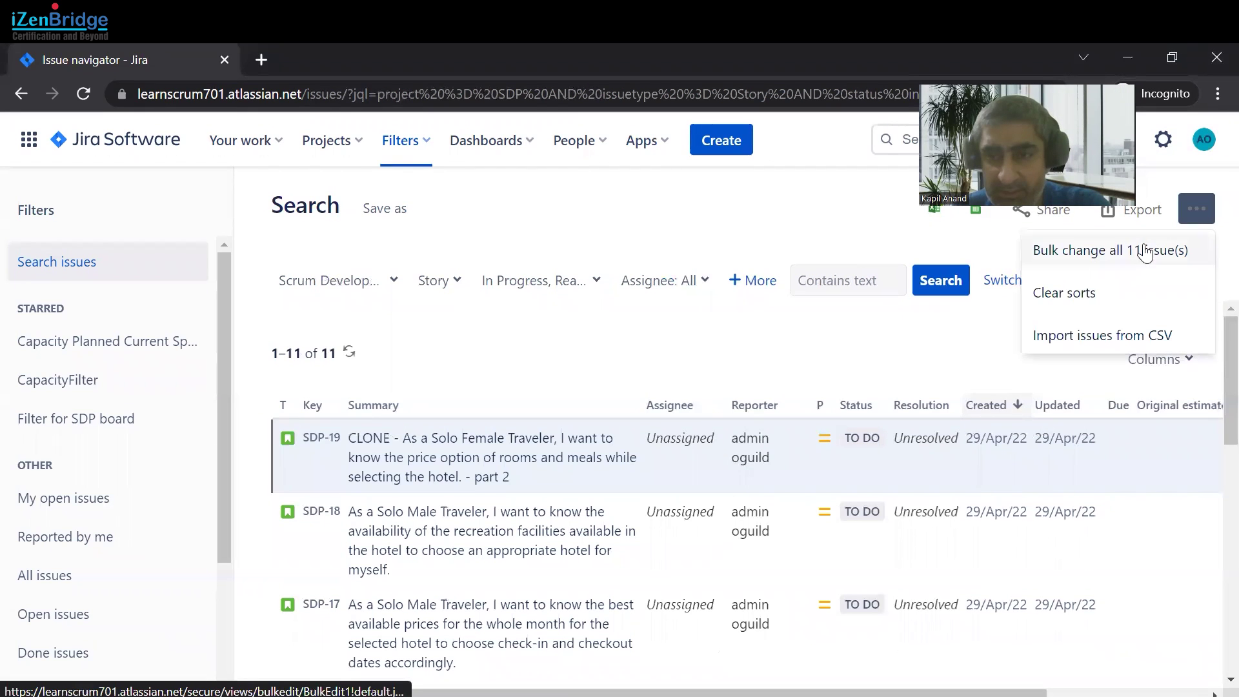
left_click(1104, 260)
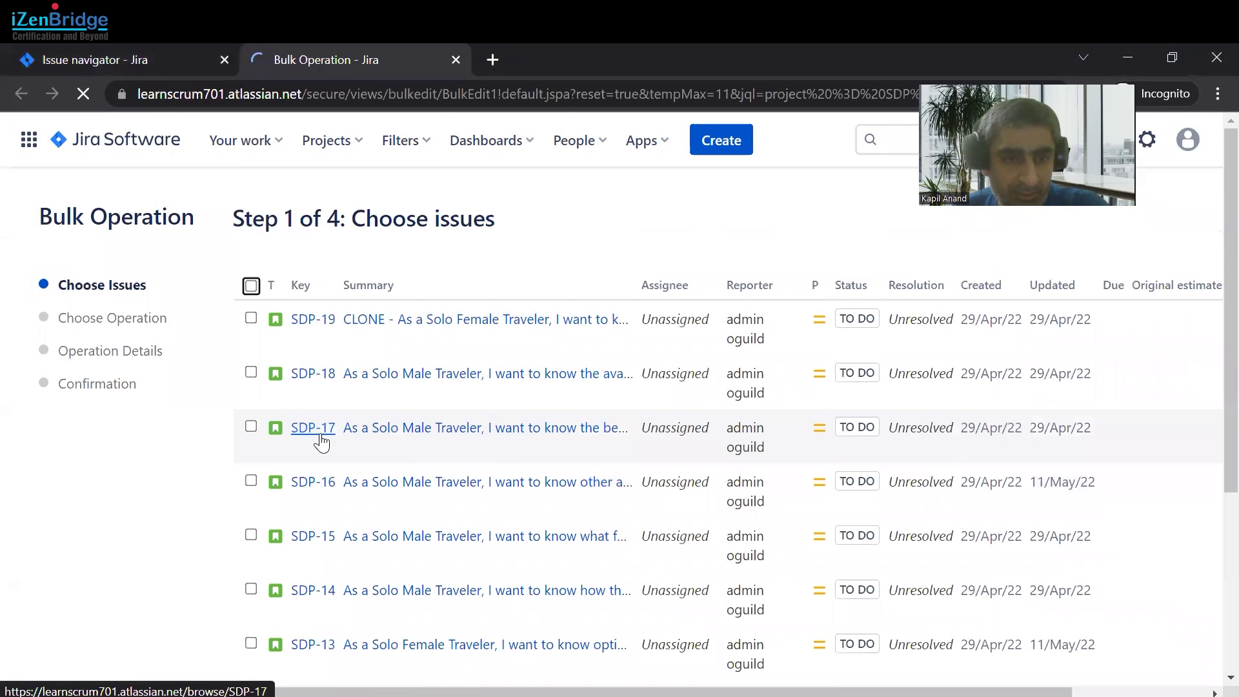
scroll(319, 437, "down", 2)
scroll(321, 479, "up", 1)
scroll(321, 446, "up", 1)
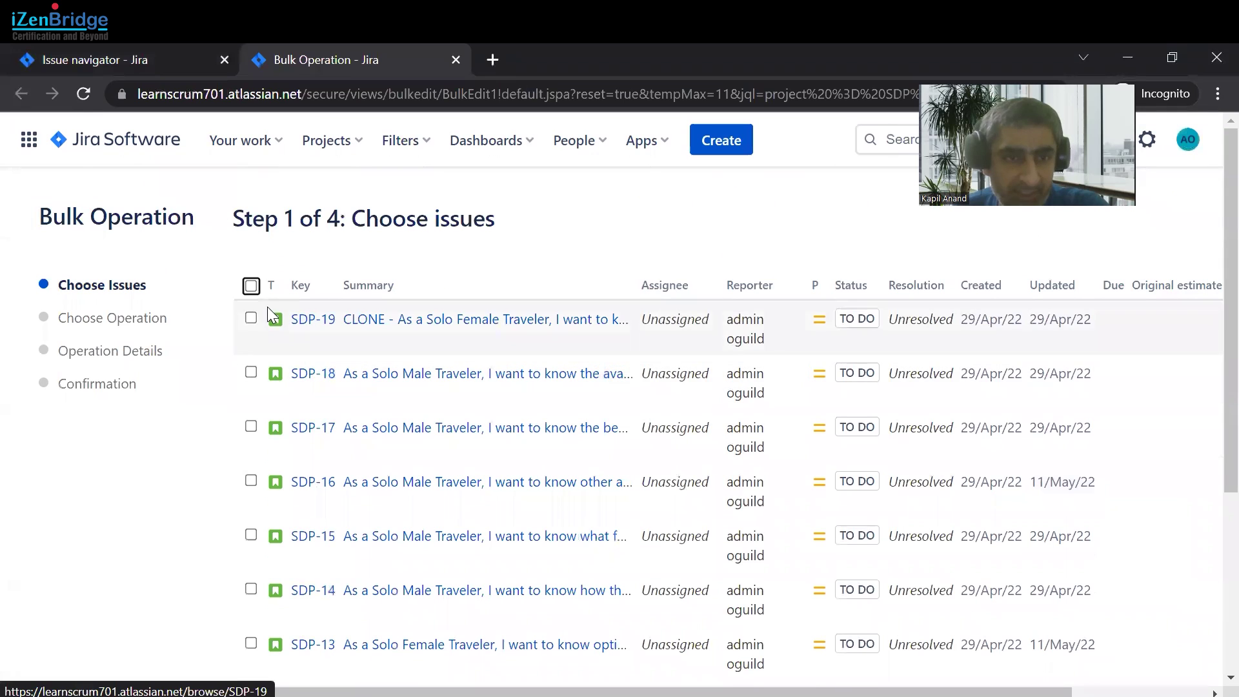
left_click(251, 286)
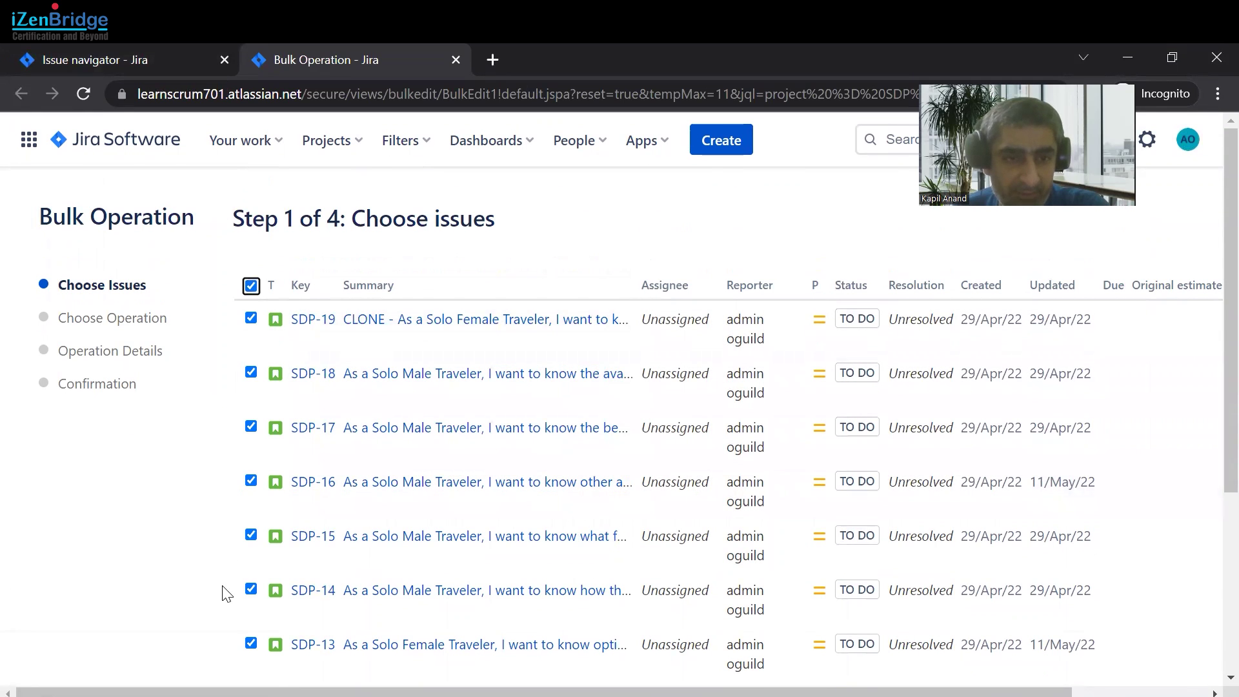
scroll(224, 572, "down", 3)
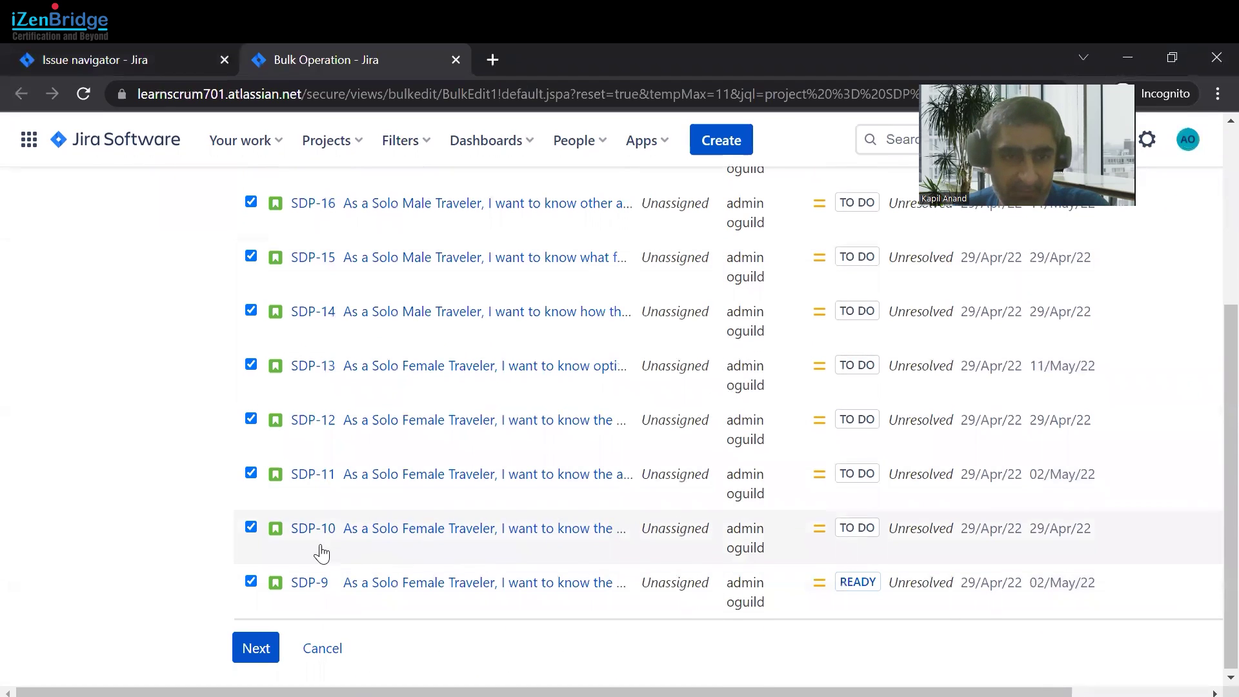
scroll(247, 354, "up", 3)
scroll(643, 474, "up", 1)
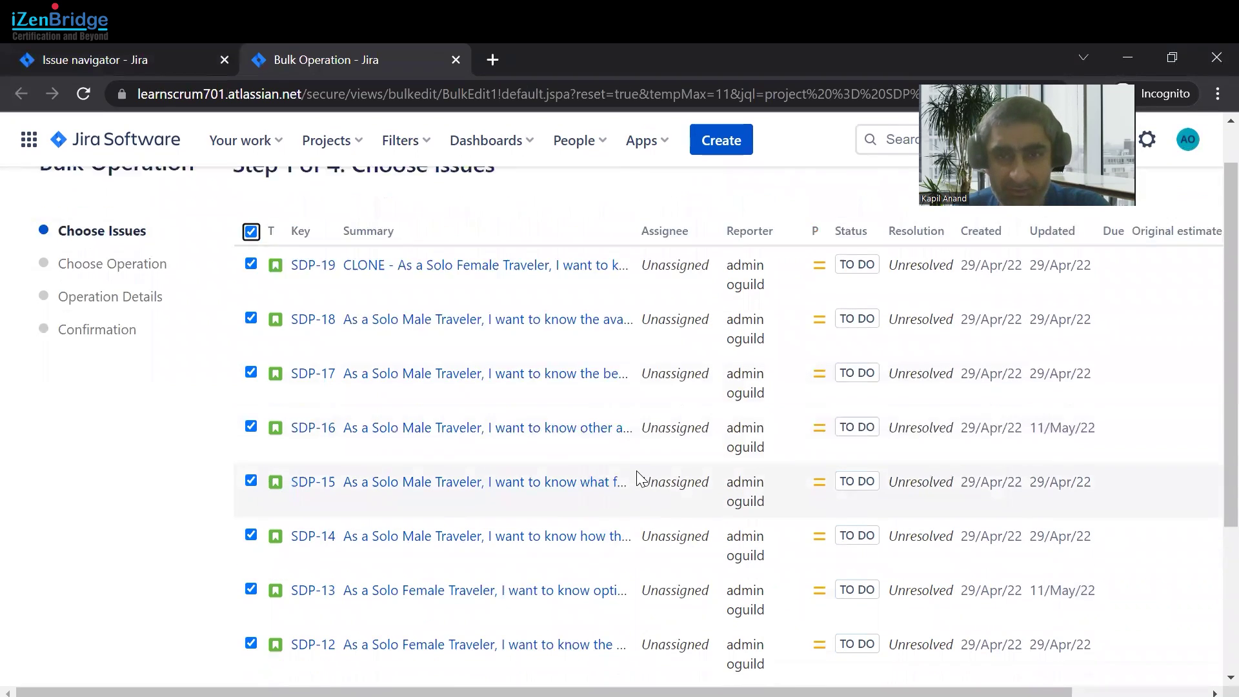
scroll(630, 407, "down", 3)
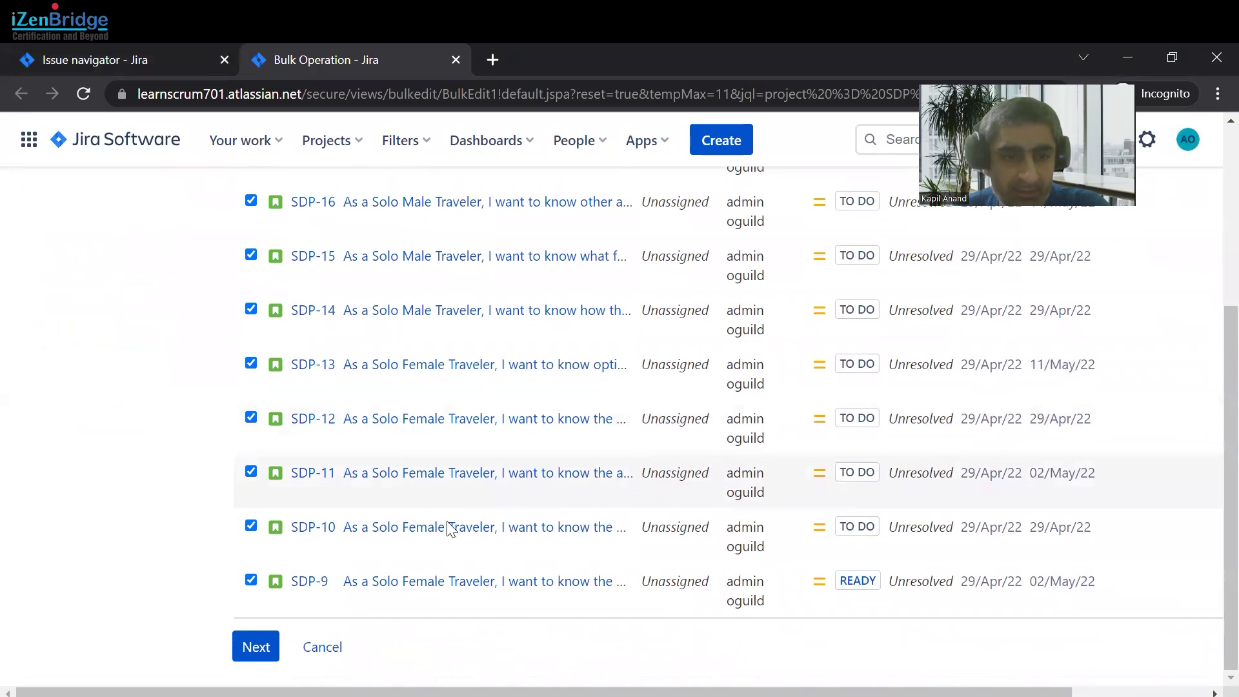
left_click(257, 654)
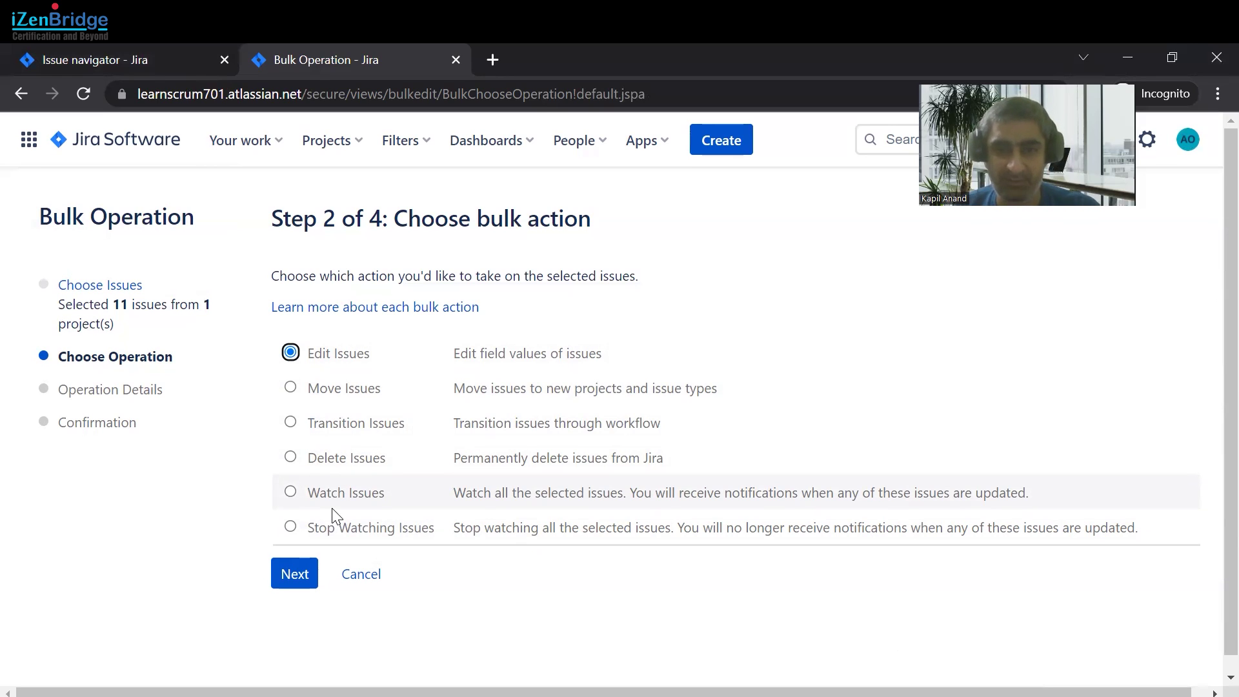
left_click(295, 585)
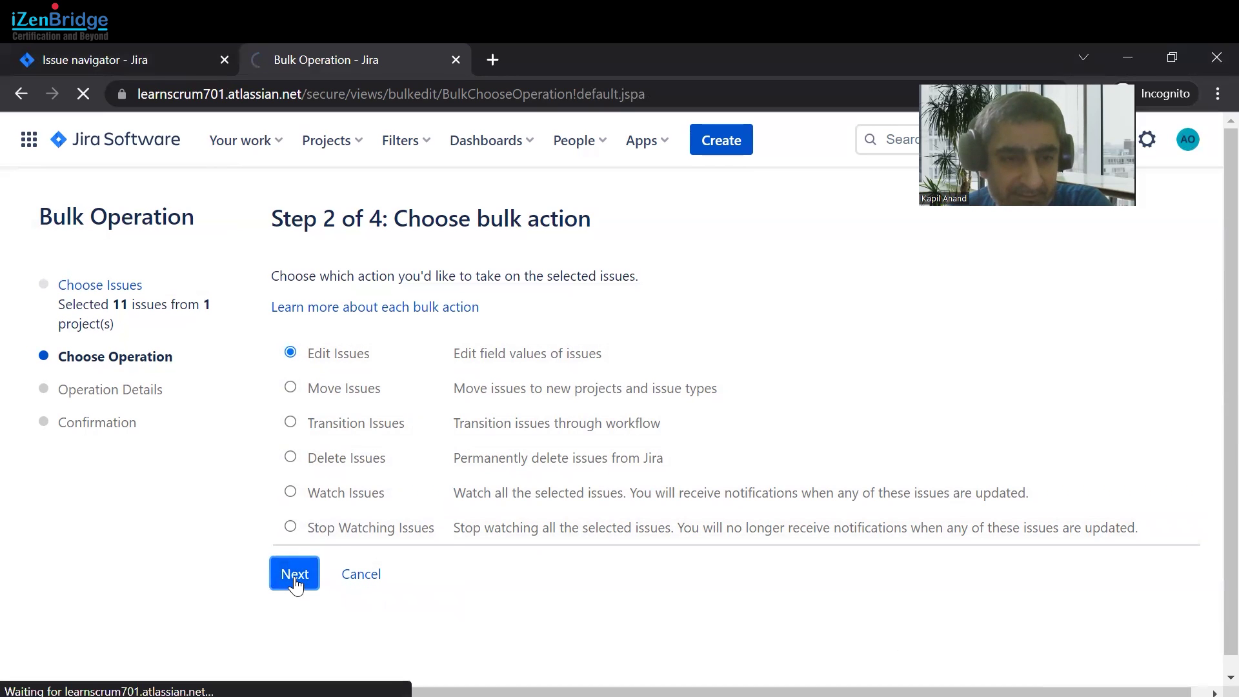
scroll(352, 473, "down", 1)
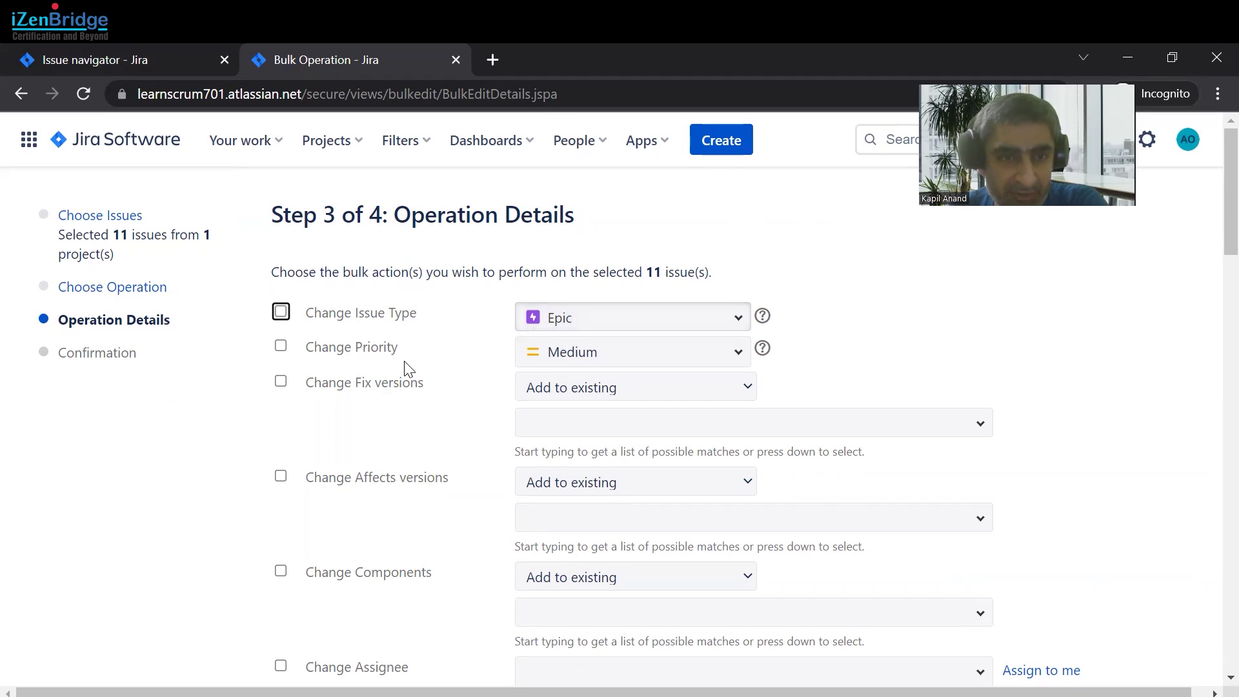
scroll(404, 369, "down", 1)
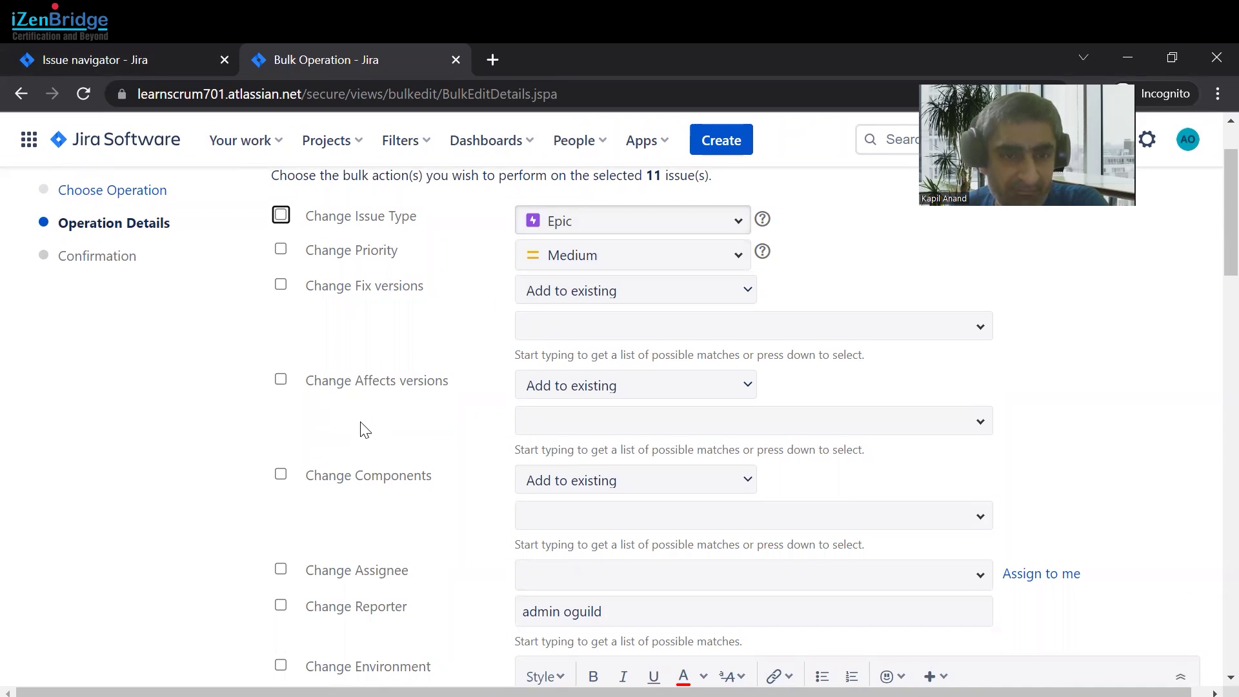
scroll(361, 430, "down", 1)
scroll(362, 414, "down", 1)
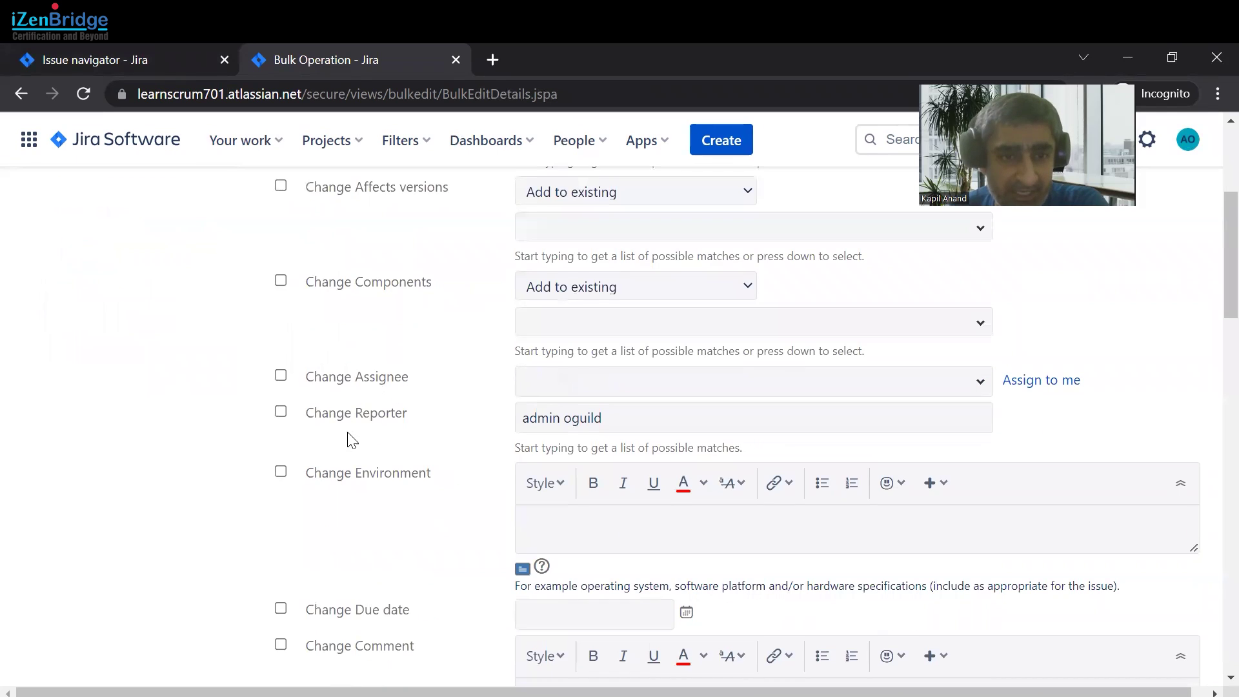
scroll(362, 414, "down", 1)
scroll(365, 429, "down", 1)
scroll(335, 443, "down", 1)
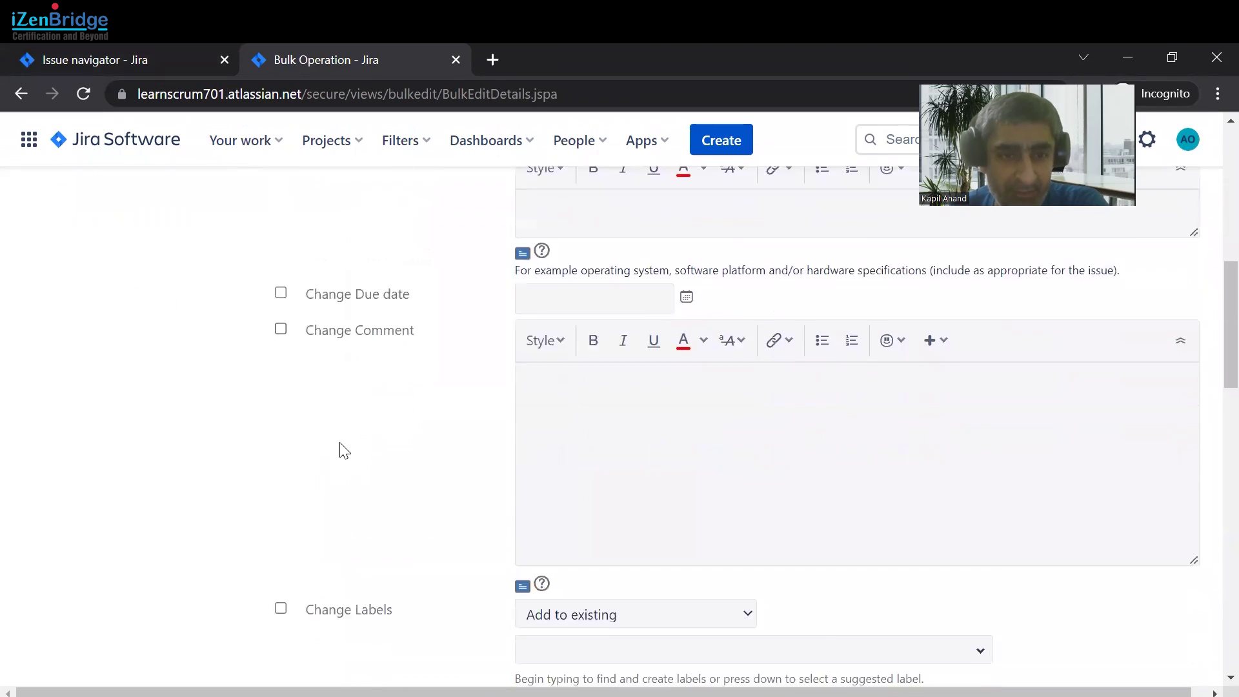
scroll(341, 449, "down", 1)
scroll(369, 423, "down", 2)
scroll(355, 403, "down", 1)
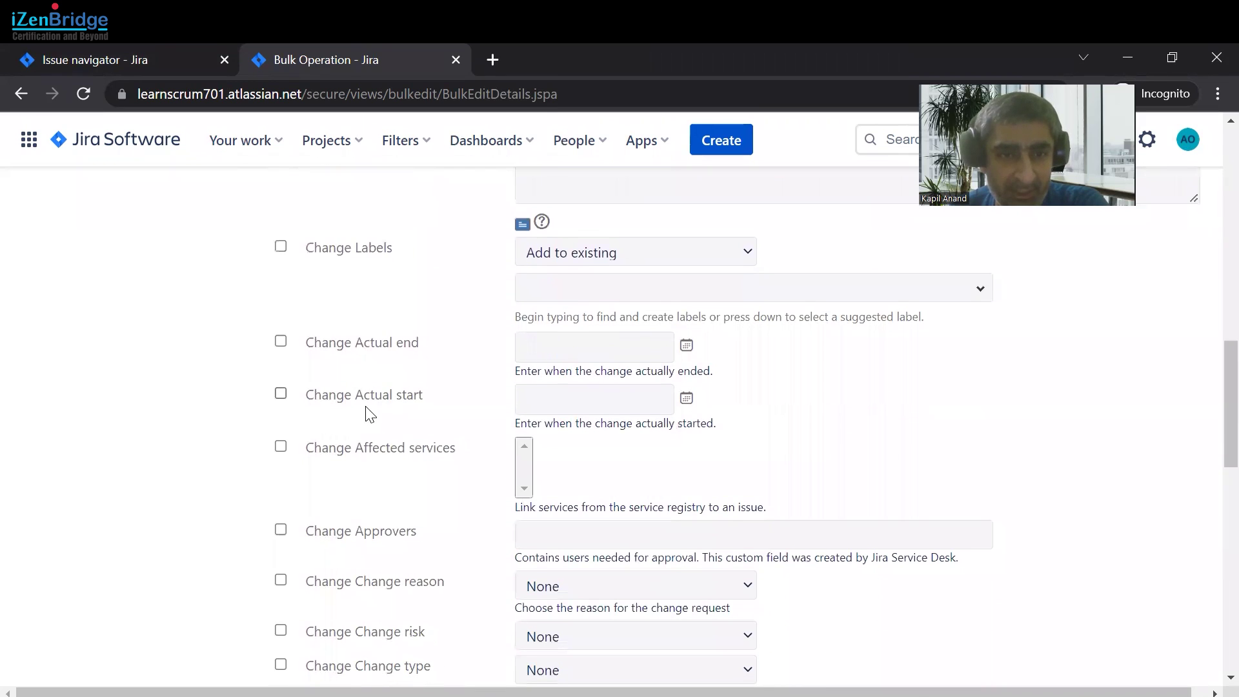
scroll(366, 421, "down", 1)
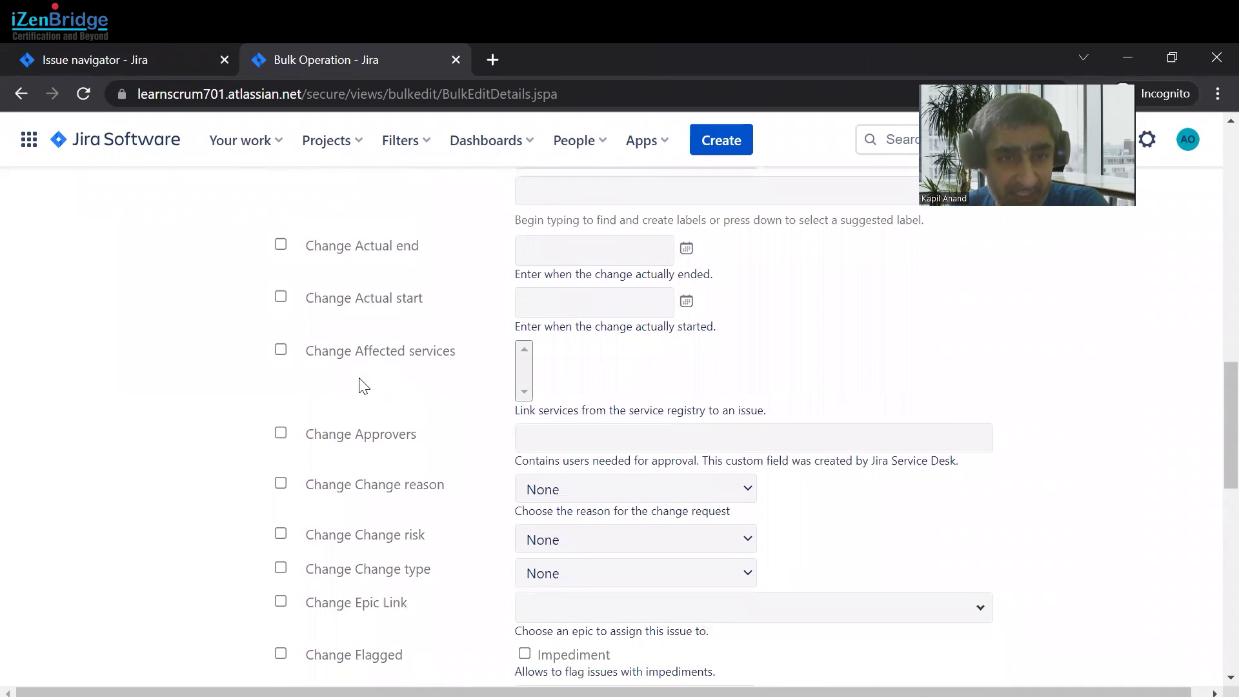
scroll(360, 384, "down", 2)
scroll(357, 390, "down", 1)
scroll(357, 390, "down", 3)
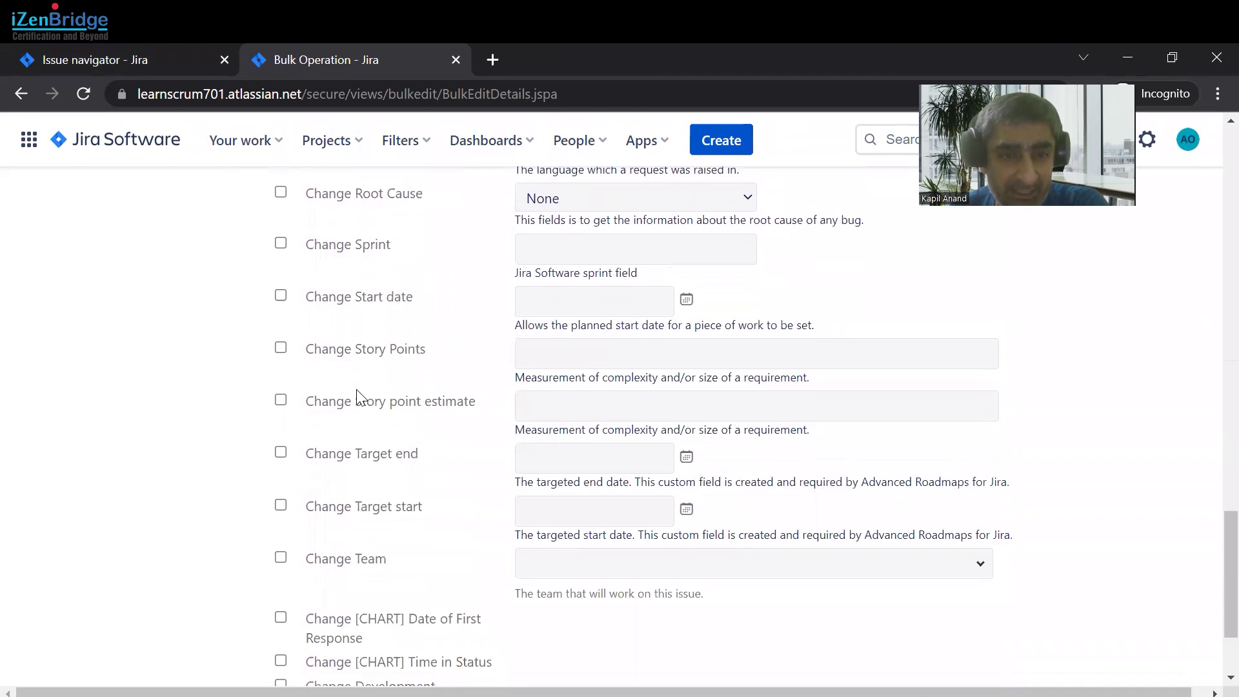
scroll(357, 396, "down", 3)
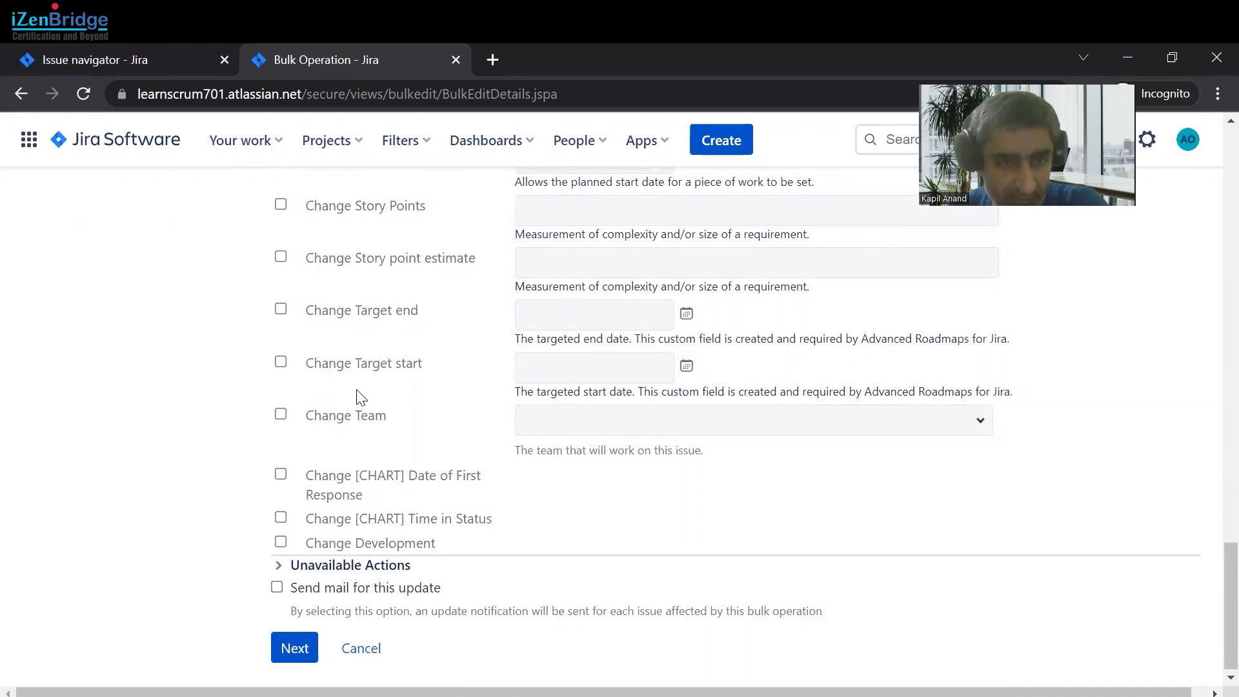
scroll(357, 396, "up", 4)
scroll(356, 396, "up", 4)
scroll(356, 397, "up", 3)
scroll(356, 396, "up", 5)
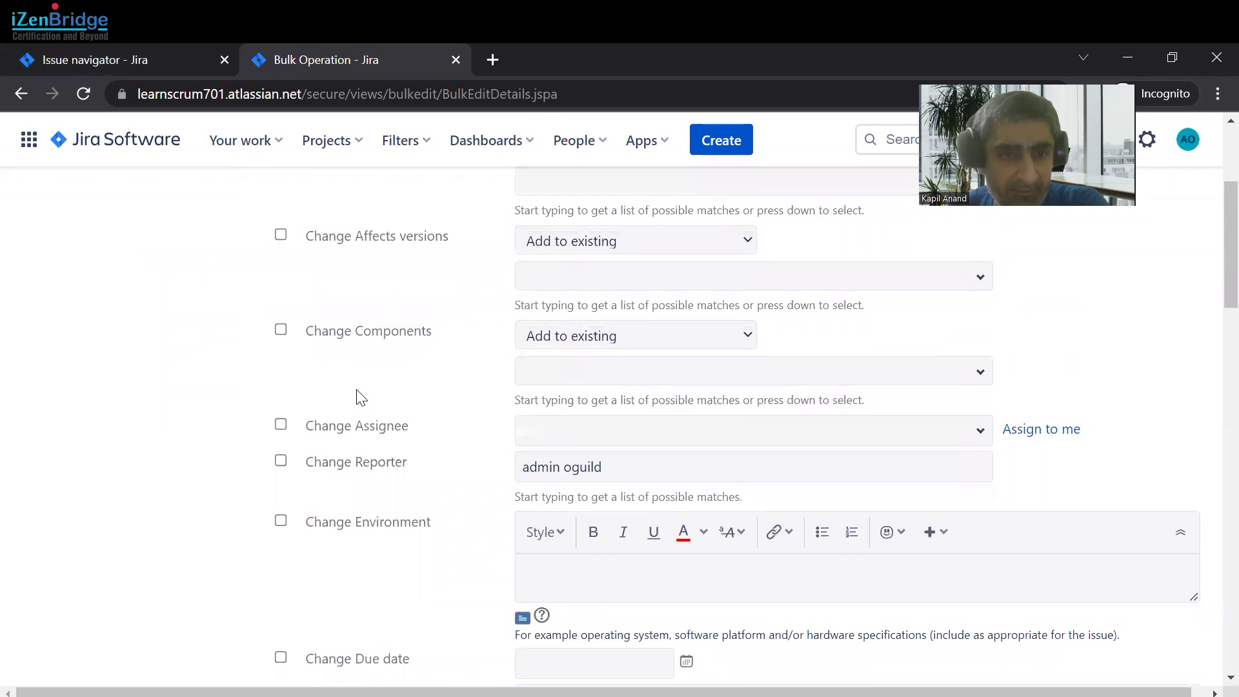
scroll(357, 396, "up", 1)
scroll(357, 397, "up", 1)
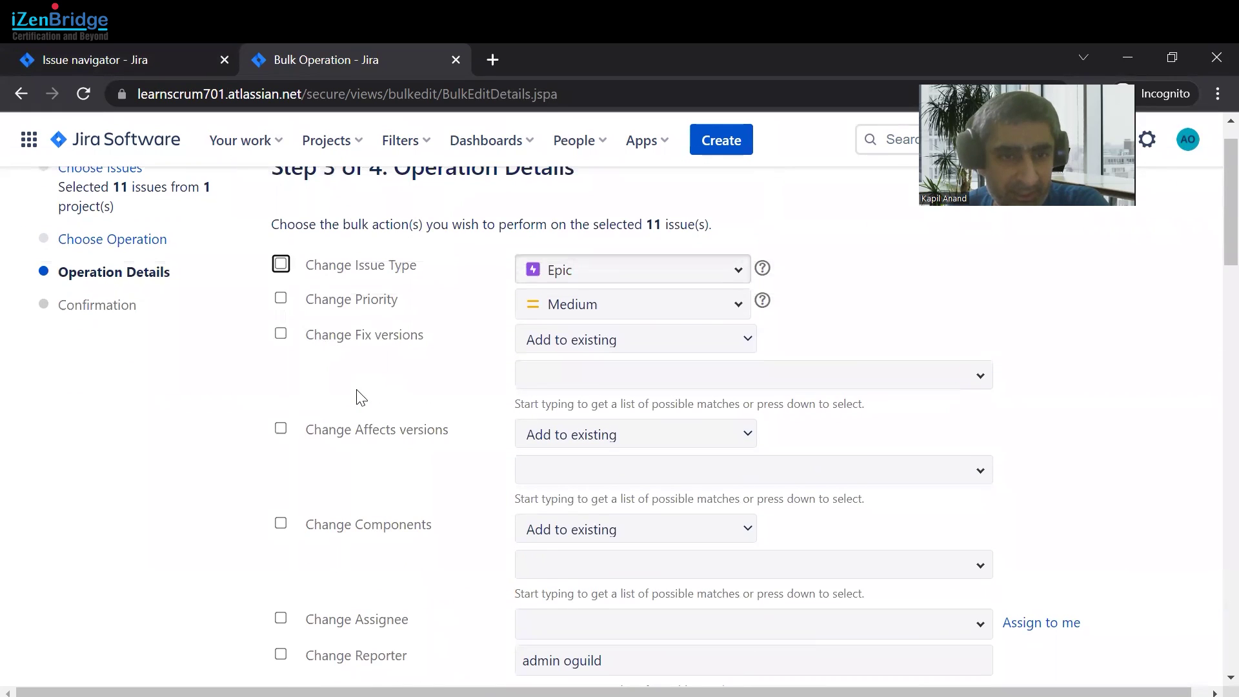
- Enable Change Fix versions and add Release 1.0 as the version
left_click(281, 334)
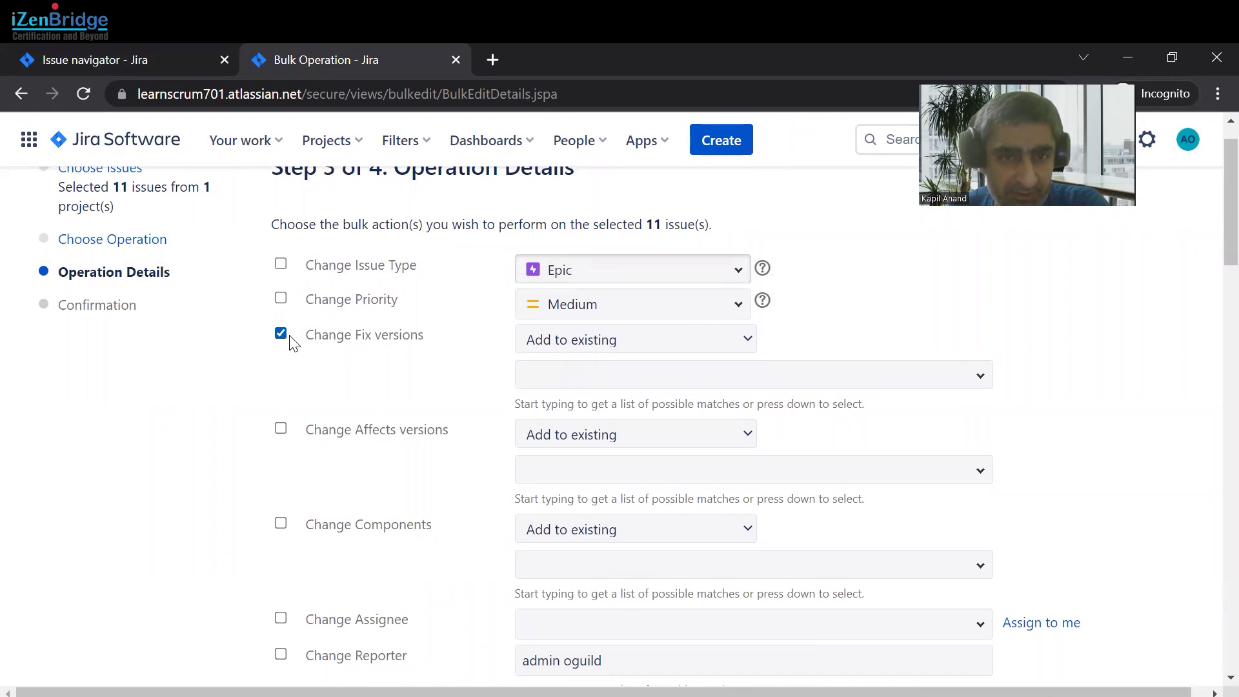
left_click(727, 339)
left_click(868, 327)
left_click(883, 369)
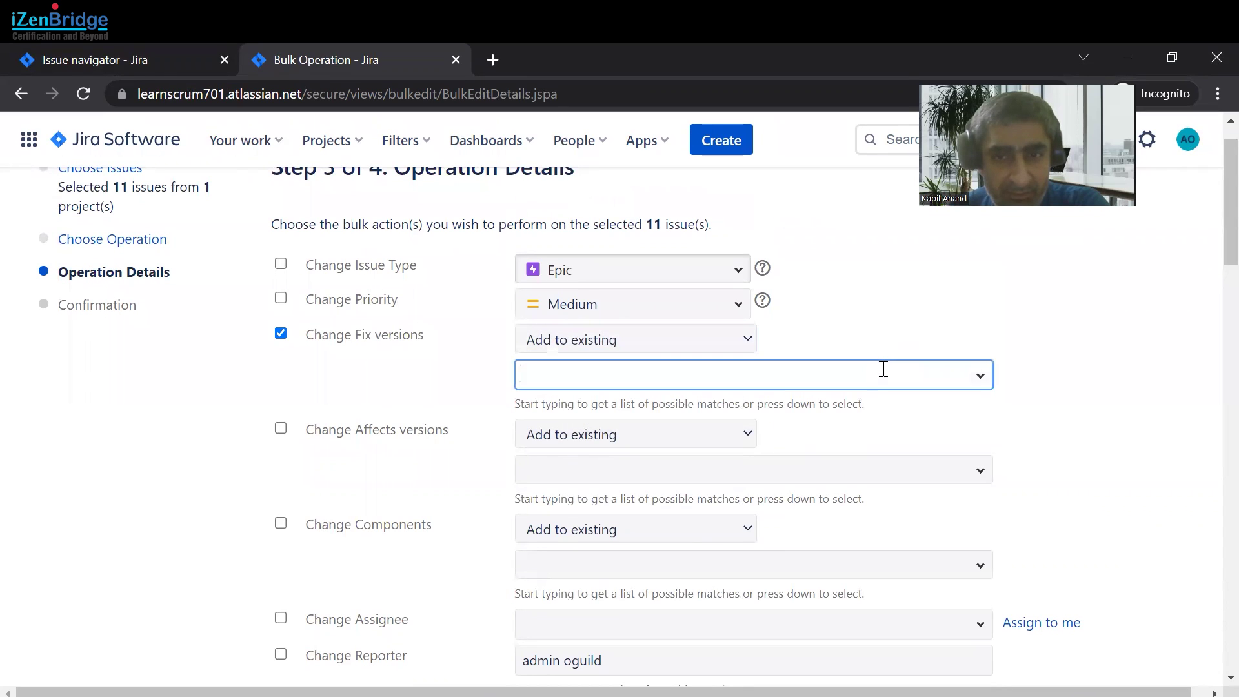
left_click(978, 379)
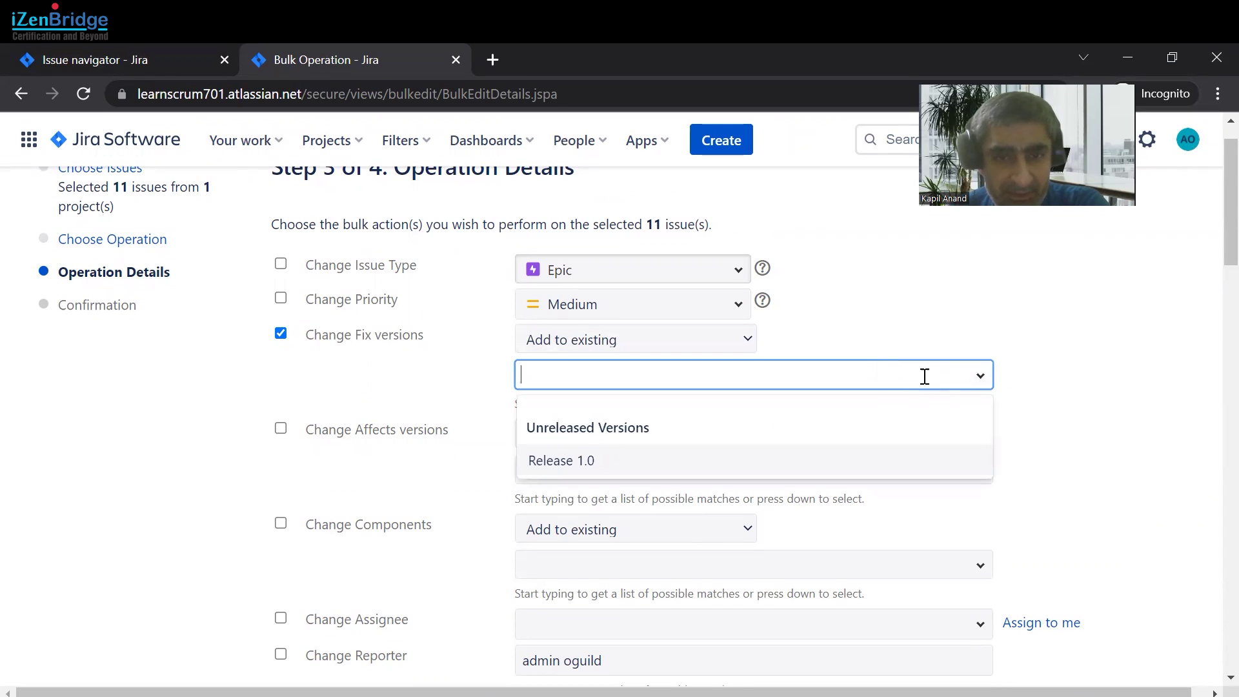
left_click(589, 462)
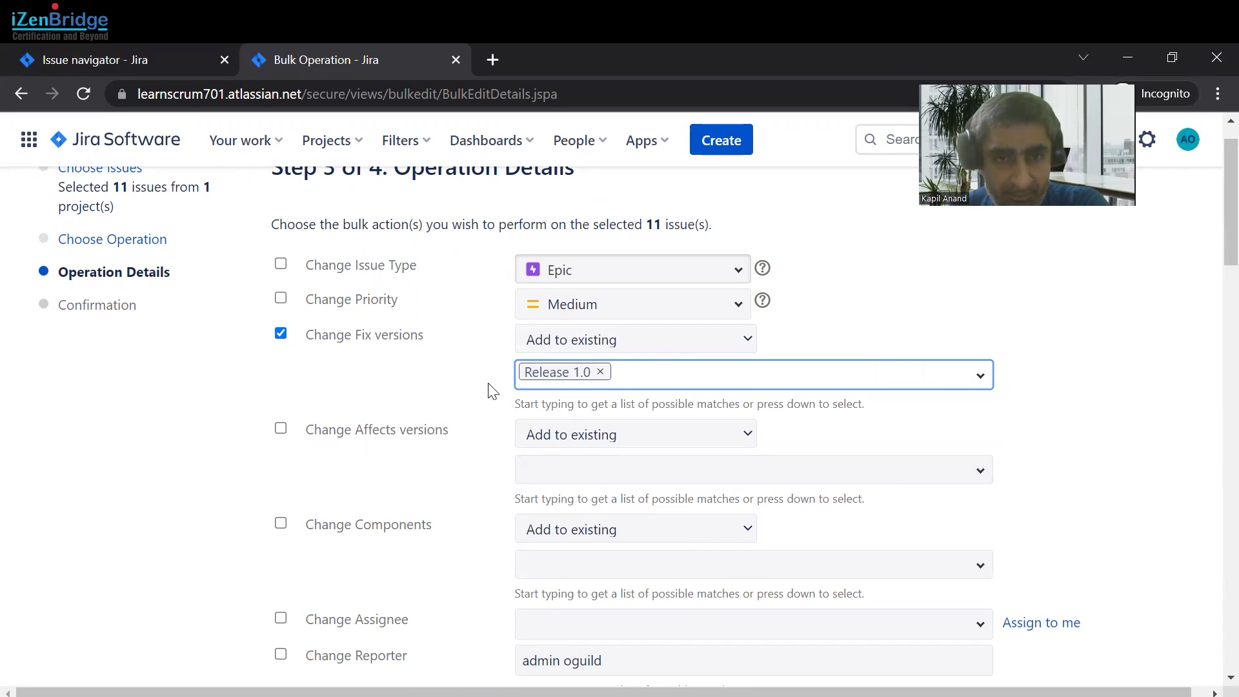
- Set the fix versions action to Replace all with instead of adding
left_click(747, 339)
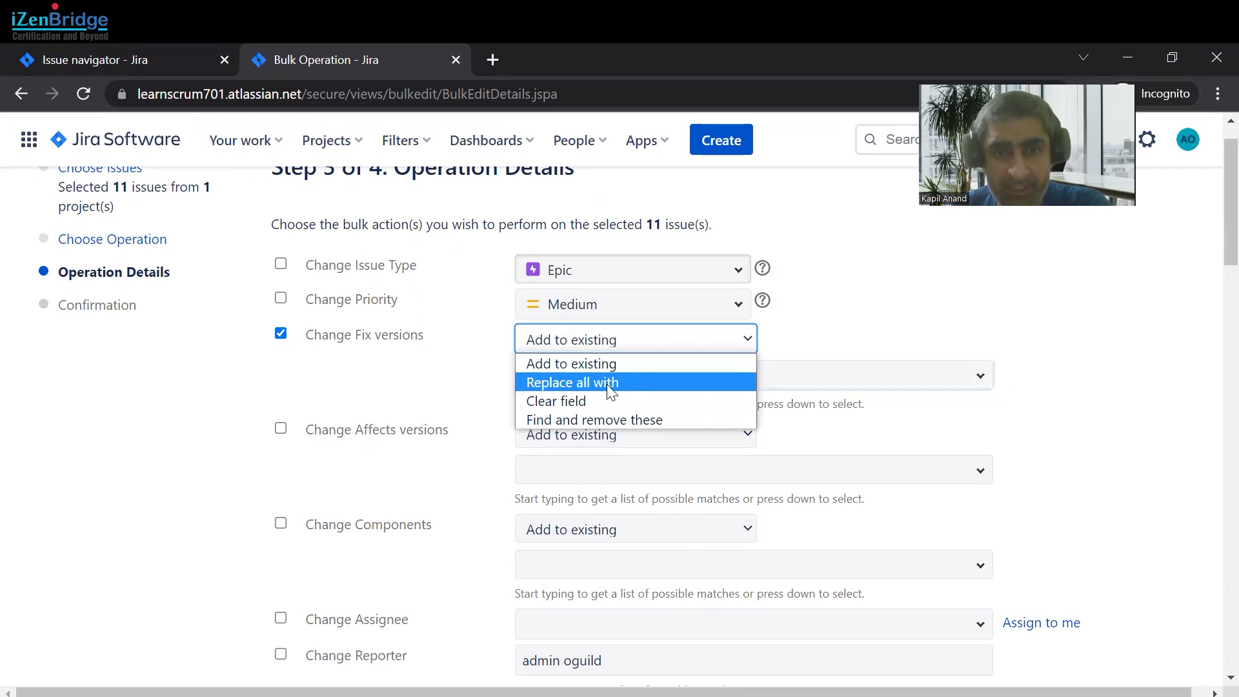
left_click(607, 384)
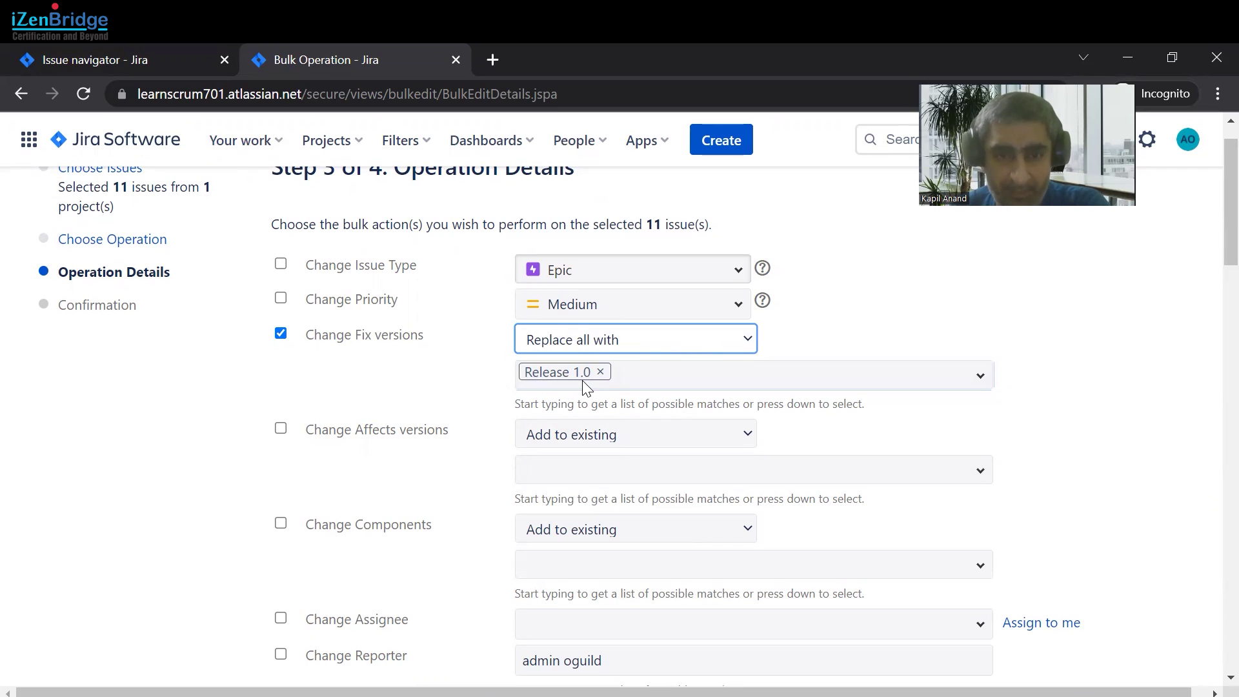
left_click(630, 346)
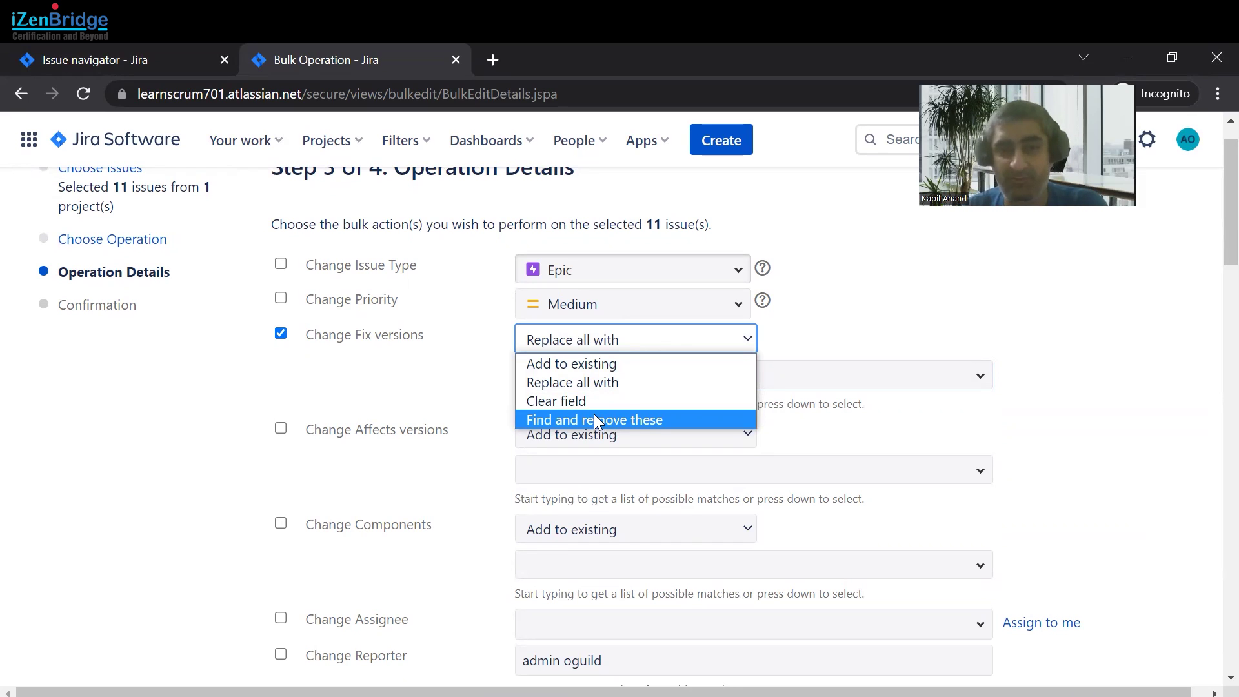
left_click(900, 328)
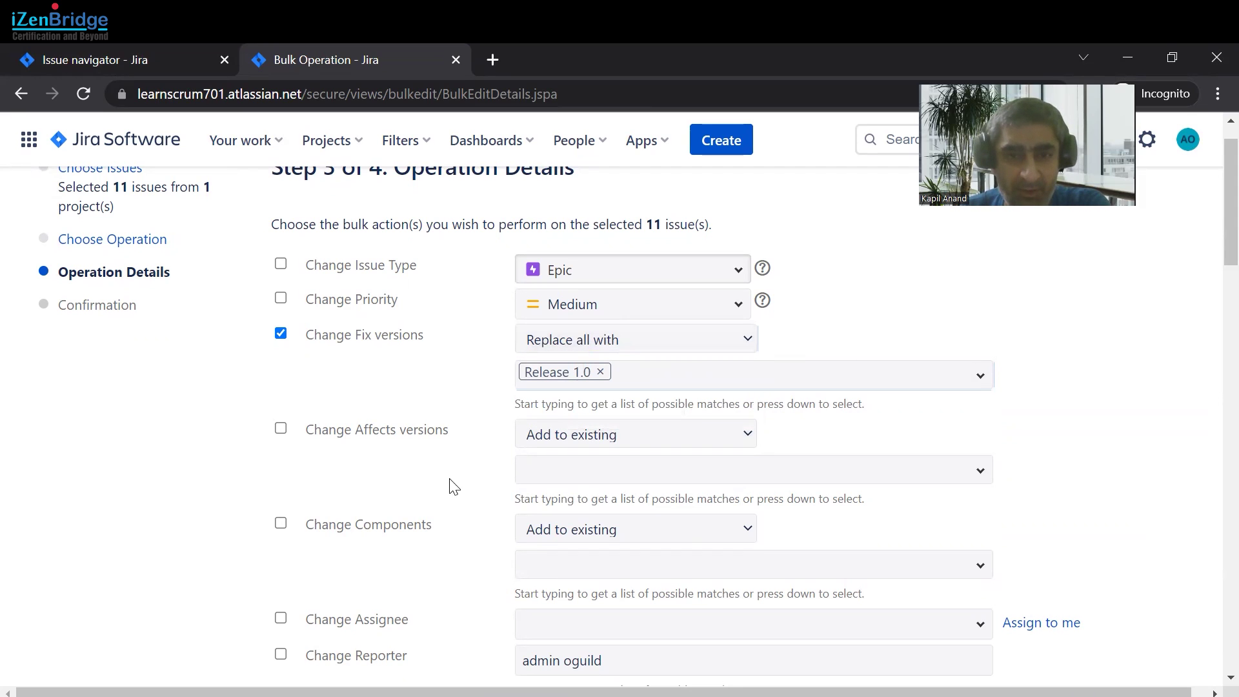
scroll(451, 515, "down", 3)
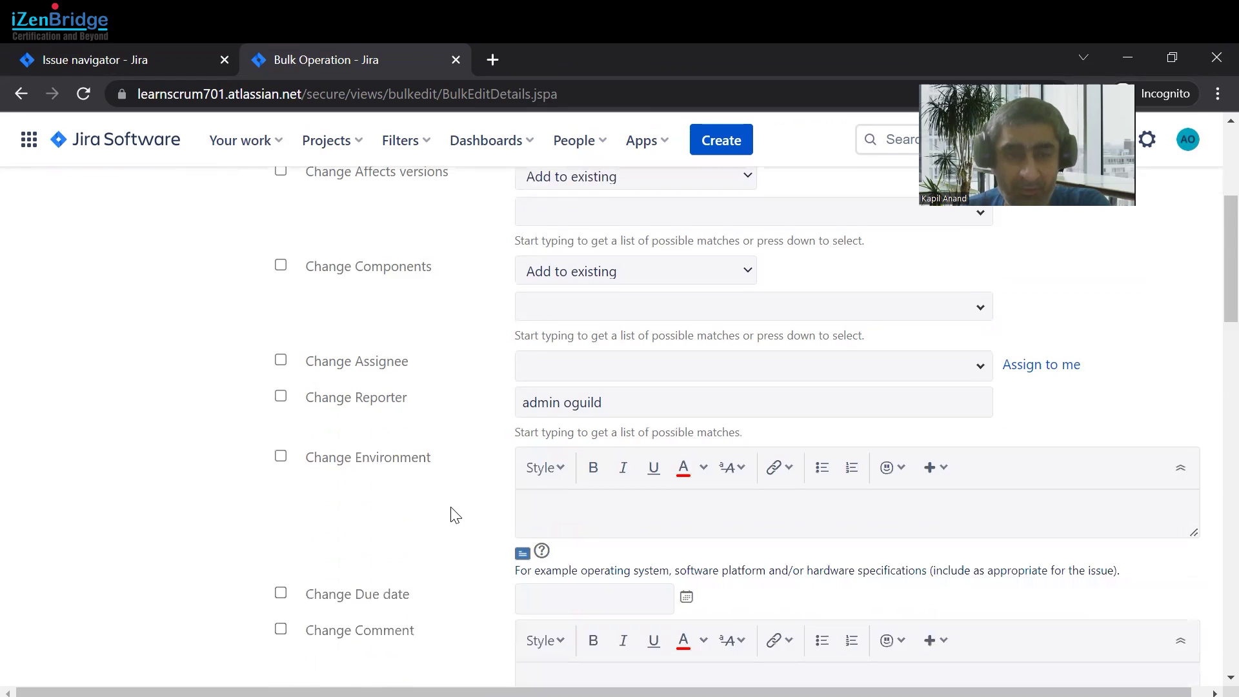
scroll(452, 514, "down", 4)
scroll(452, 515, "down", 3)
scroll(451, 514, "down", 5)
scroll(452, 514, "down", 5)
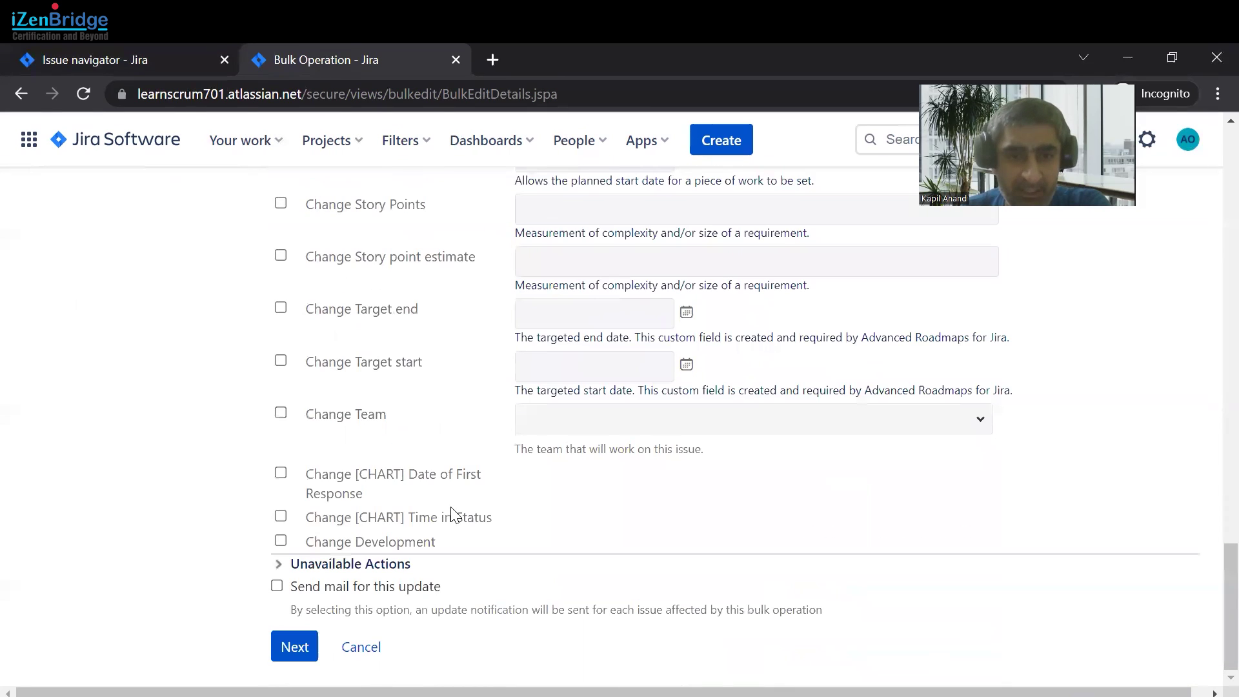
- Continue to the Step 4 Confirmation summary for the 11 issues
left_click(296, 652)
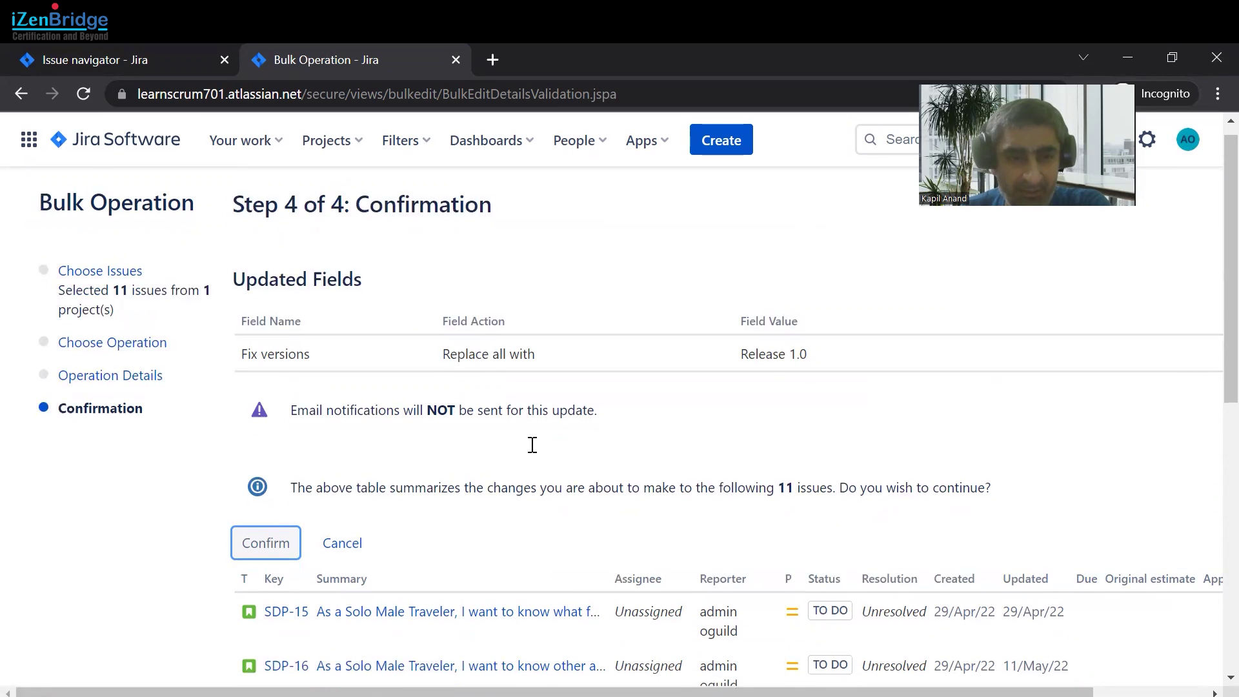
scroll(532, 445, "down", 4)
- Confirm the bulk edit so all 11 issues get Fix version Release 1.0
left_click(268, 368)
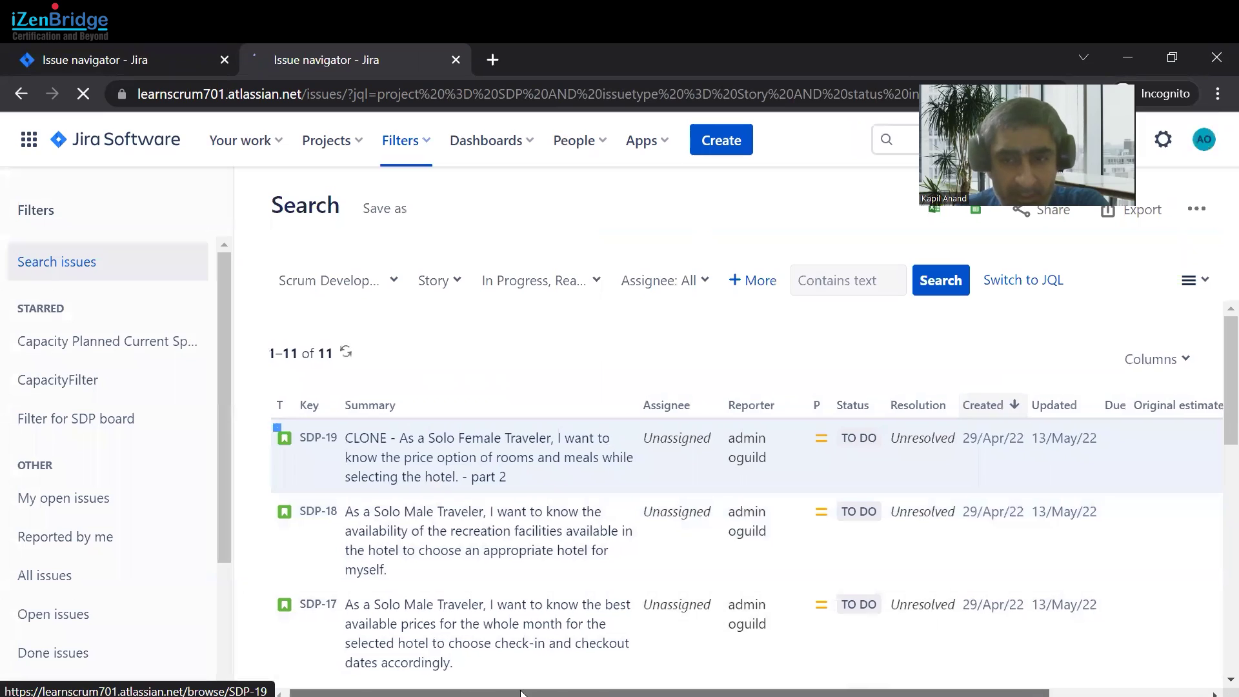
scroll(436, 581, "right", 5)
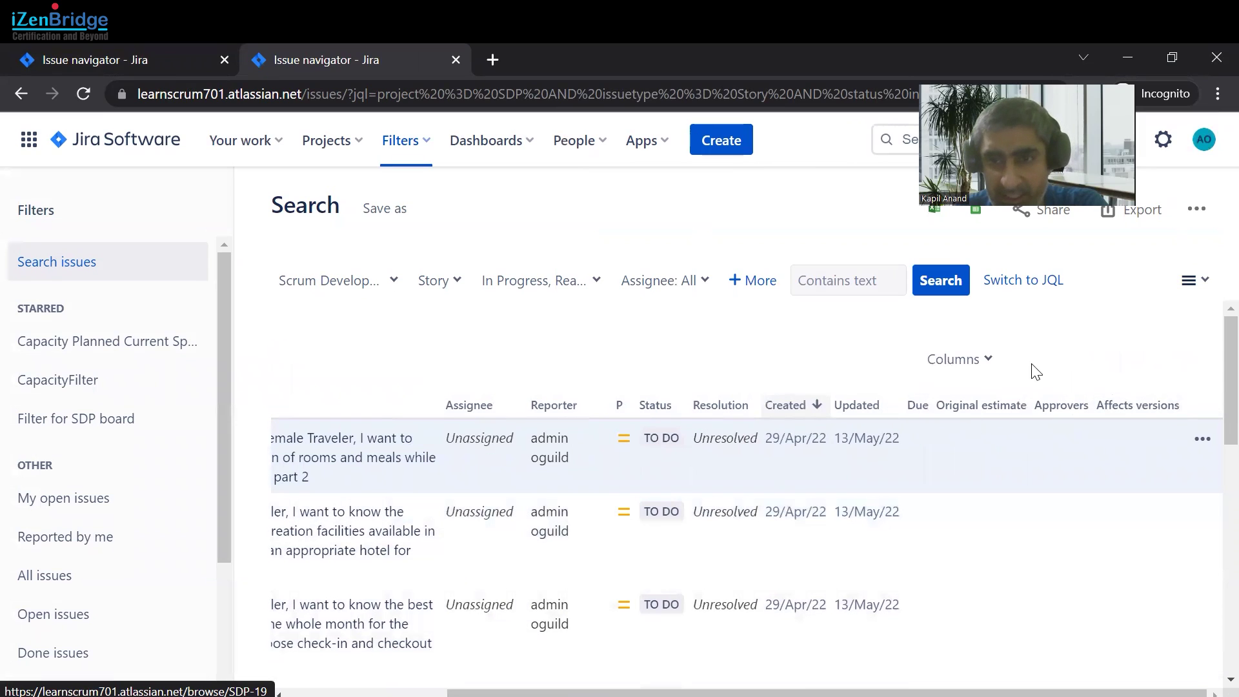
- Add the Fix versions column via Columns, searching 'fix', and apply it
left_click(987, 363)
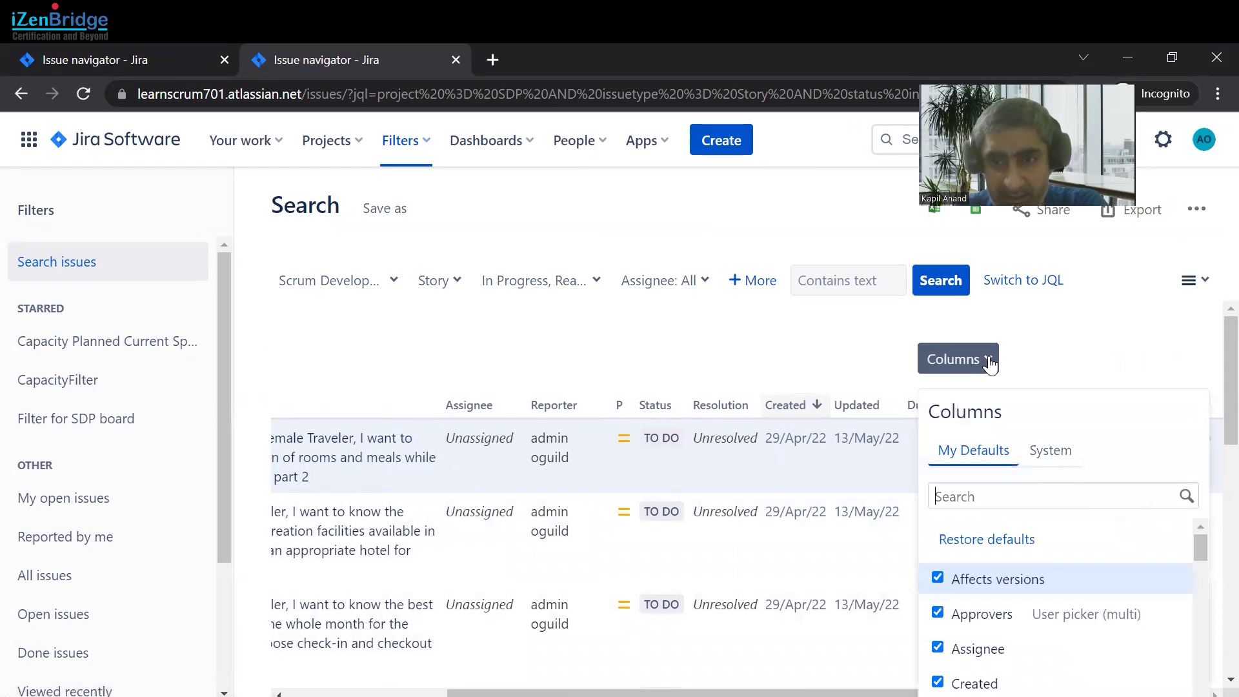
left_click(995, 493)
type("f")
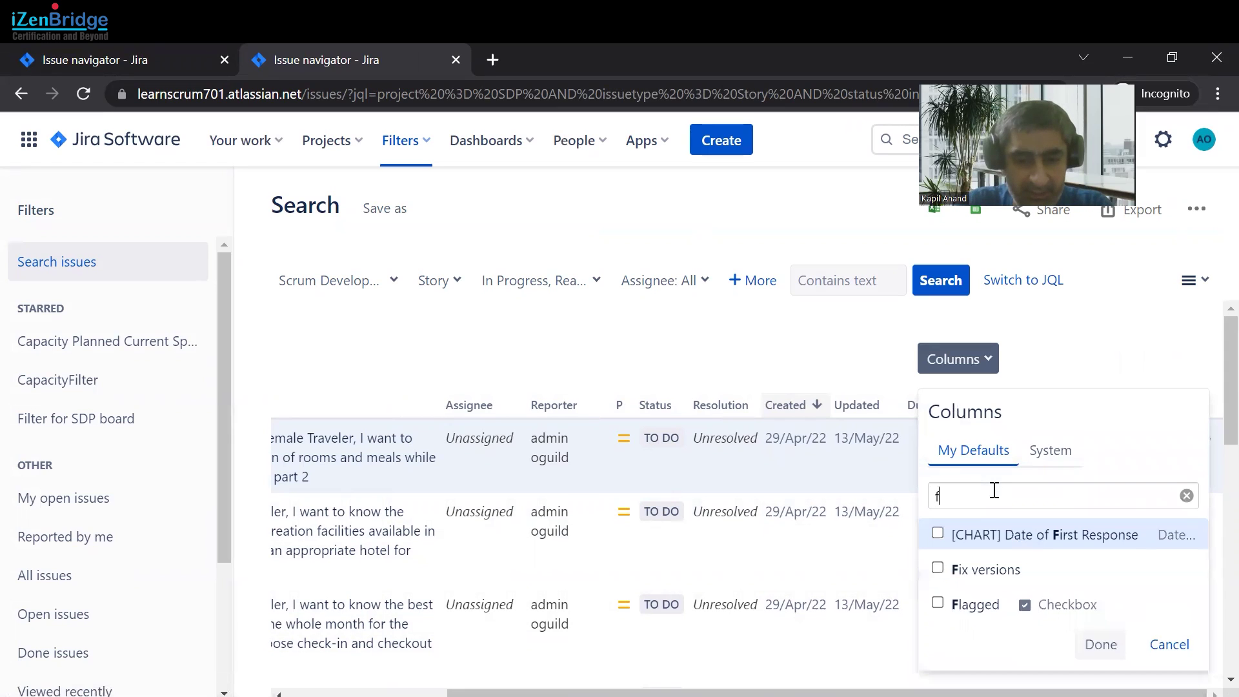
type("ix")
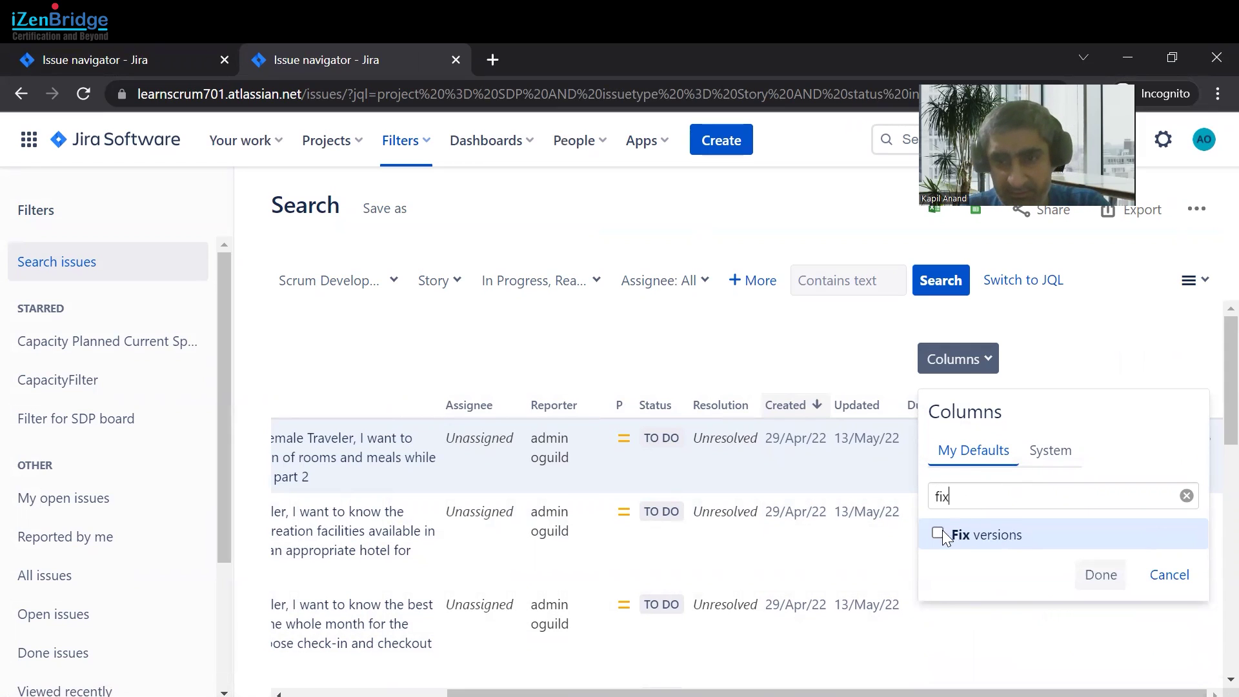
left_click(960, 542)
left_click(1105, 579)
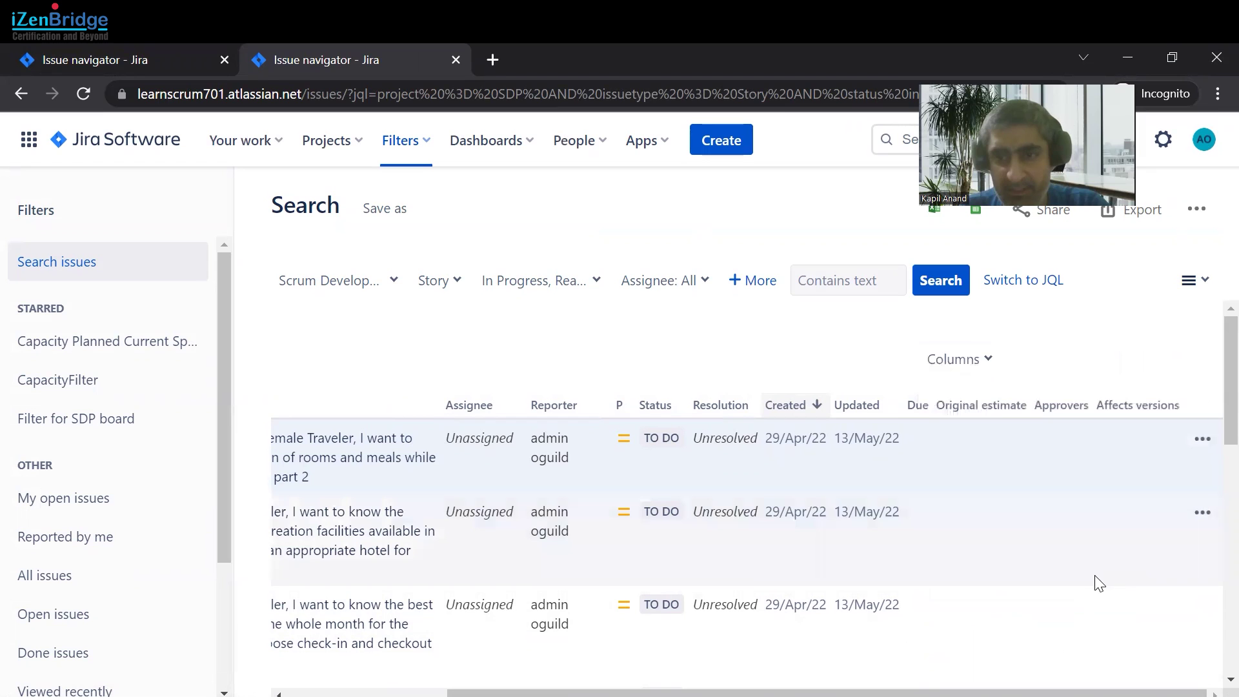
scroll(1065, 581, "right", 3)
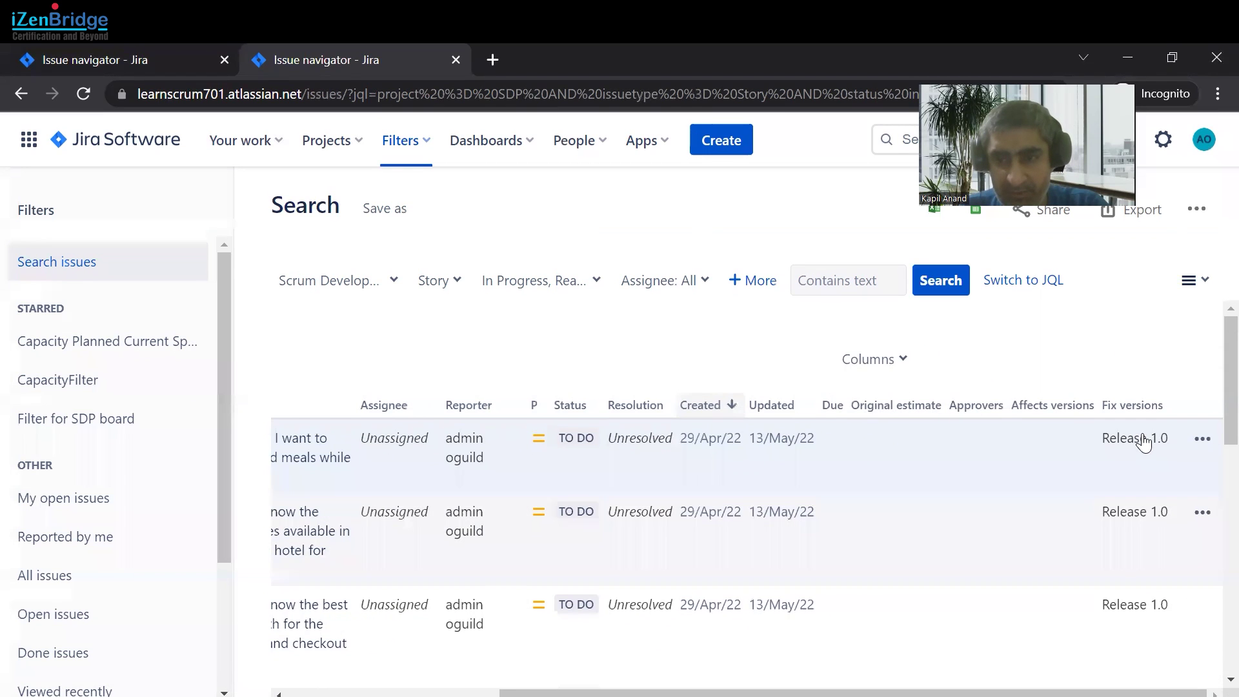
scroll(1139, 495, "down", 1)
scroll(1139, 494, "down", 3)
scroll(1137, 487, "down", 1)
scroll(1138, 493, "down", 3)
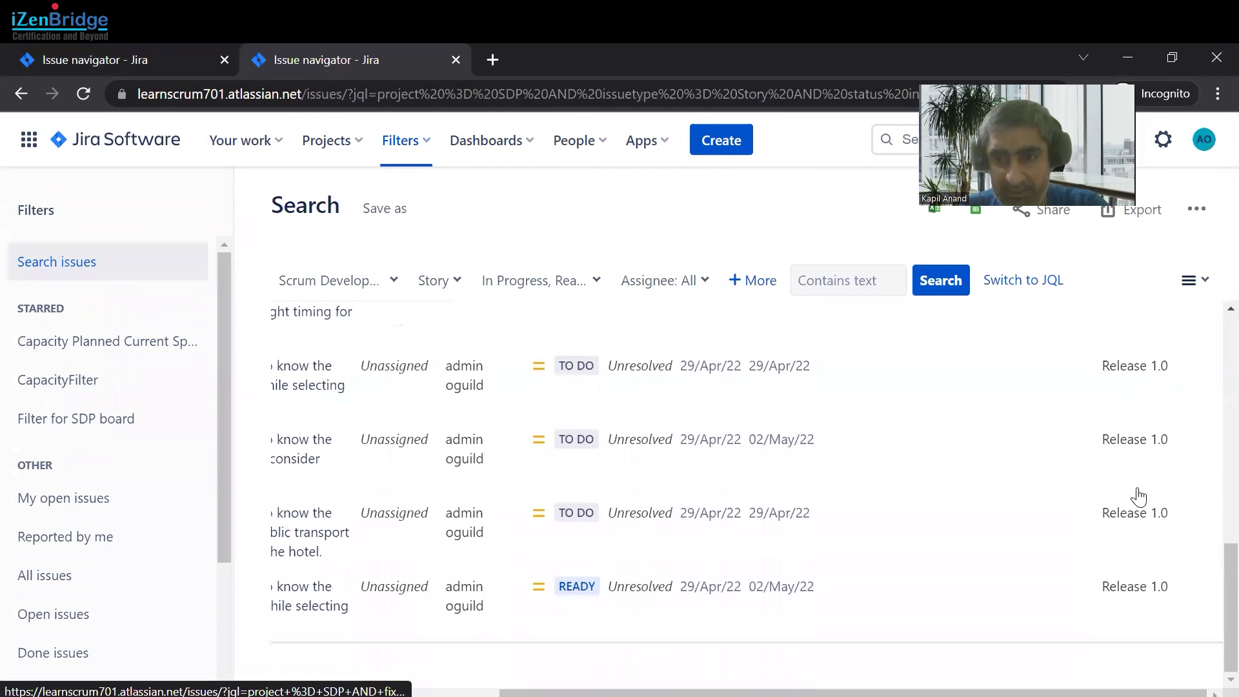
scroll(1134, 568, "up", 3)
scroll(1131, 577, "up", 3)
scroll(1127, 505, "up", 2)
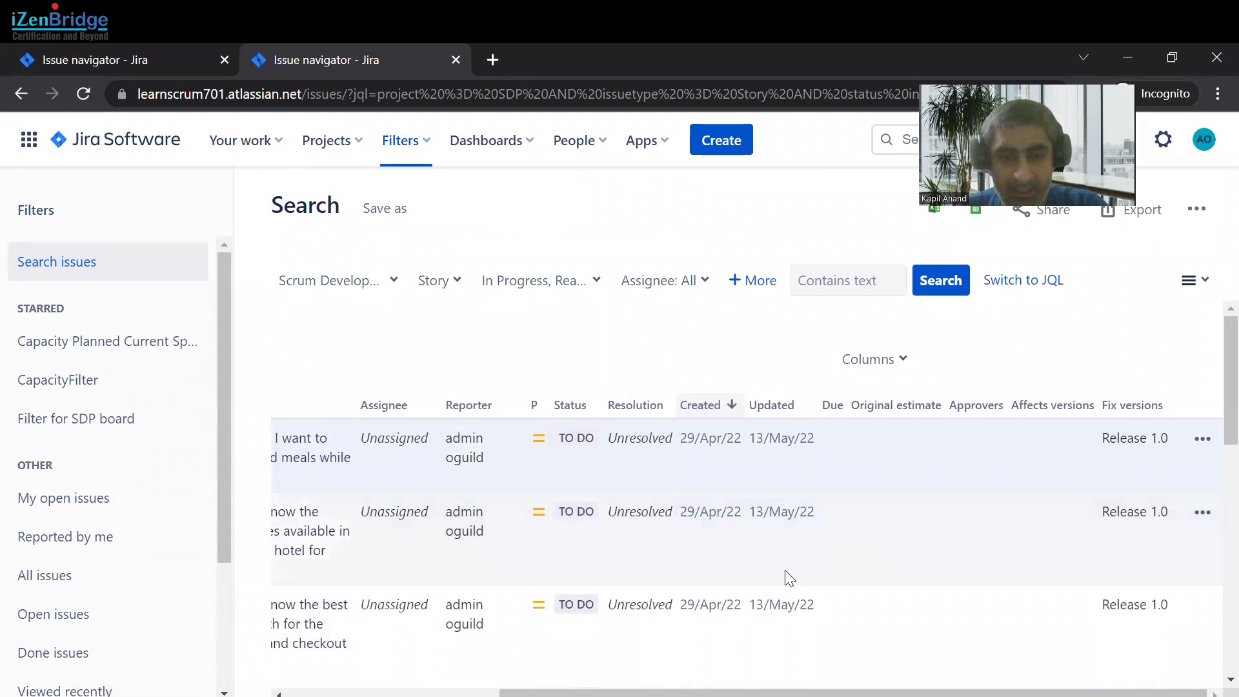
left_click_drag(653, 689, 310, 694)
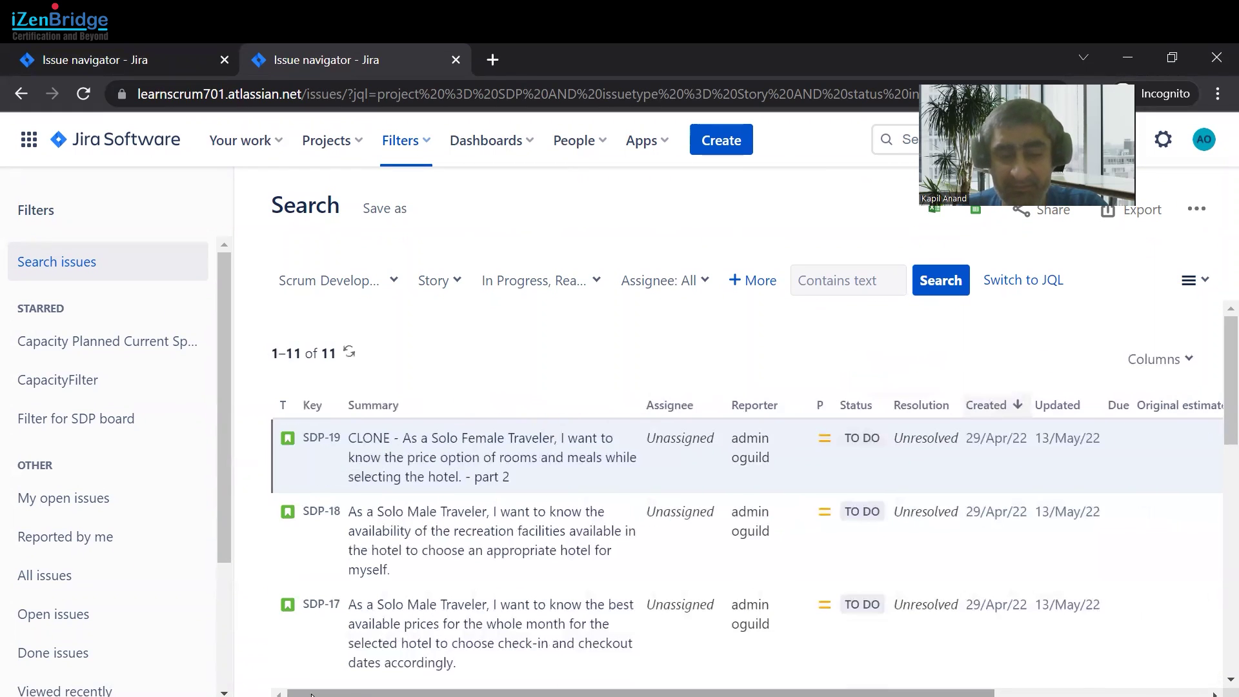